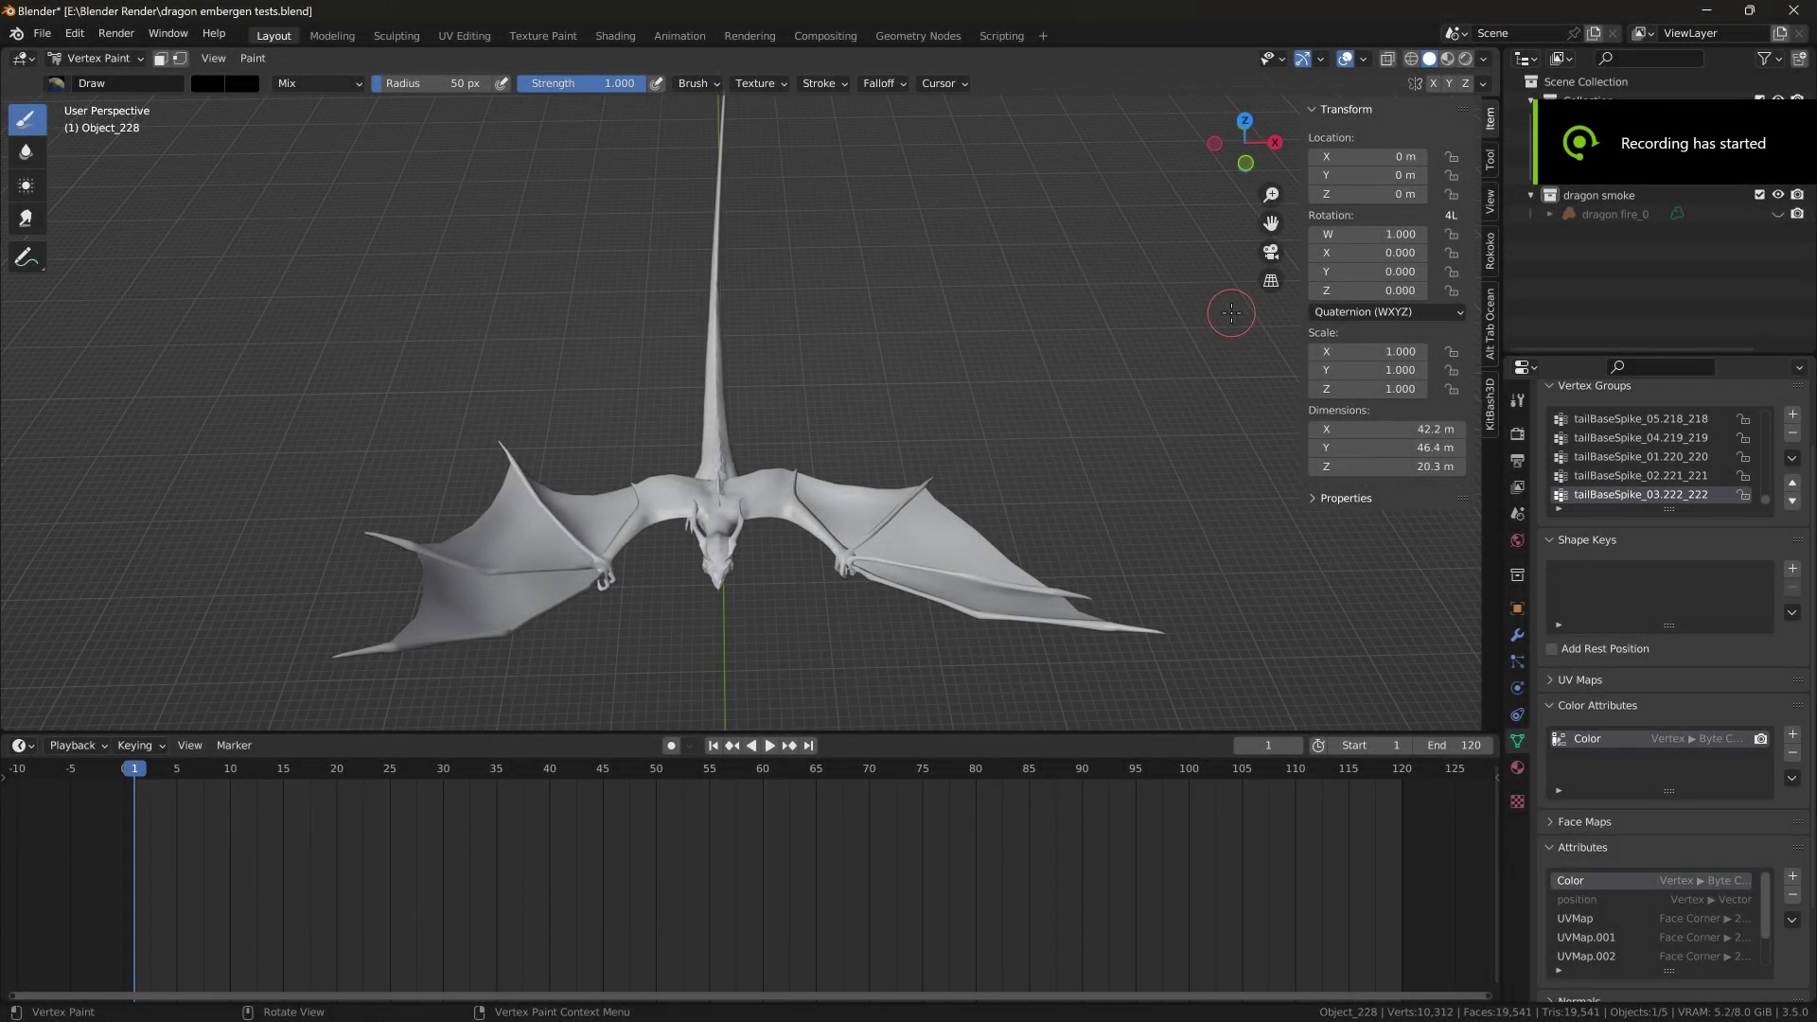
Zoom out on the dragon and switch from Blender to the EmberGen window
{"action": "scroll", "coordinate": [958, 230], "scroll_direction": "down", "scroll_amount": 2}
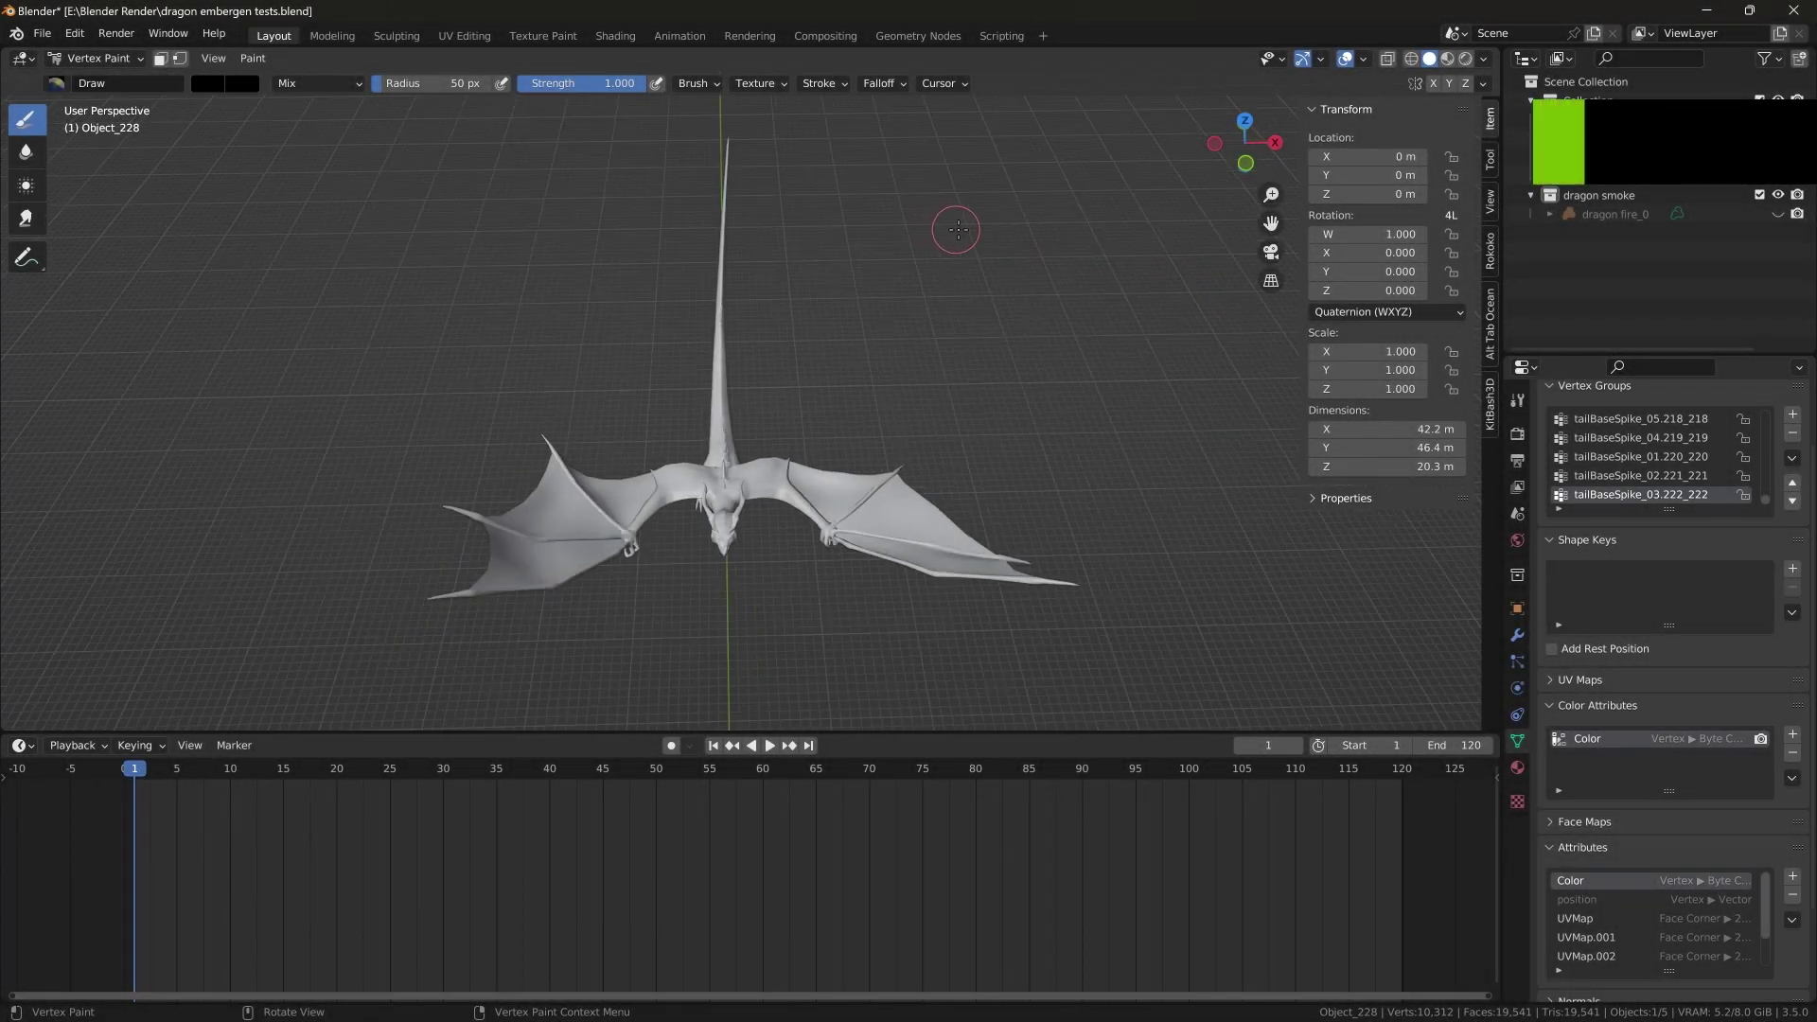
{"action": "key", "text": "alt+Tab"}
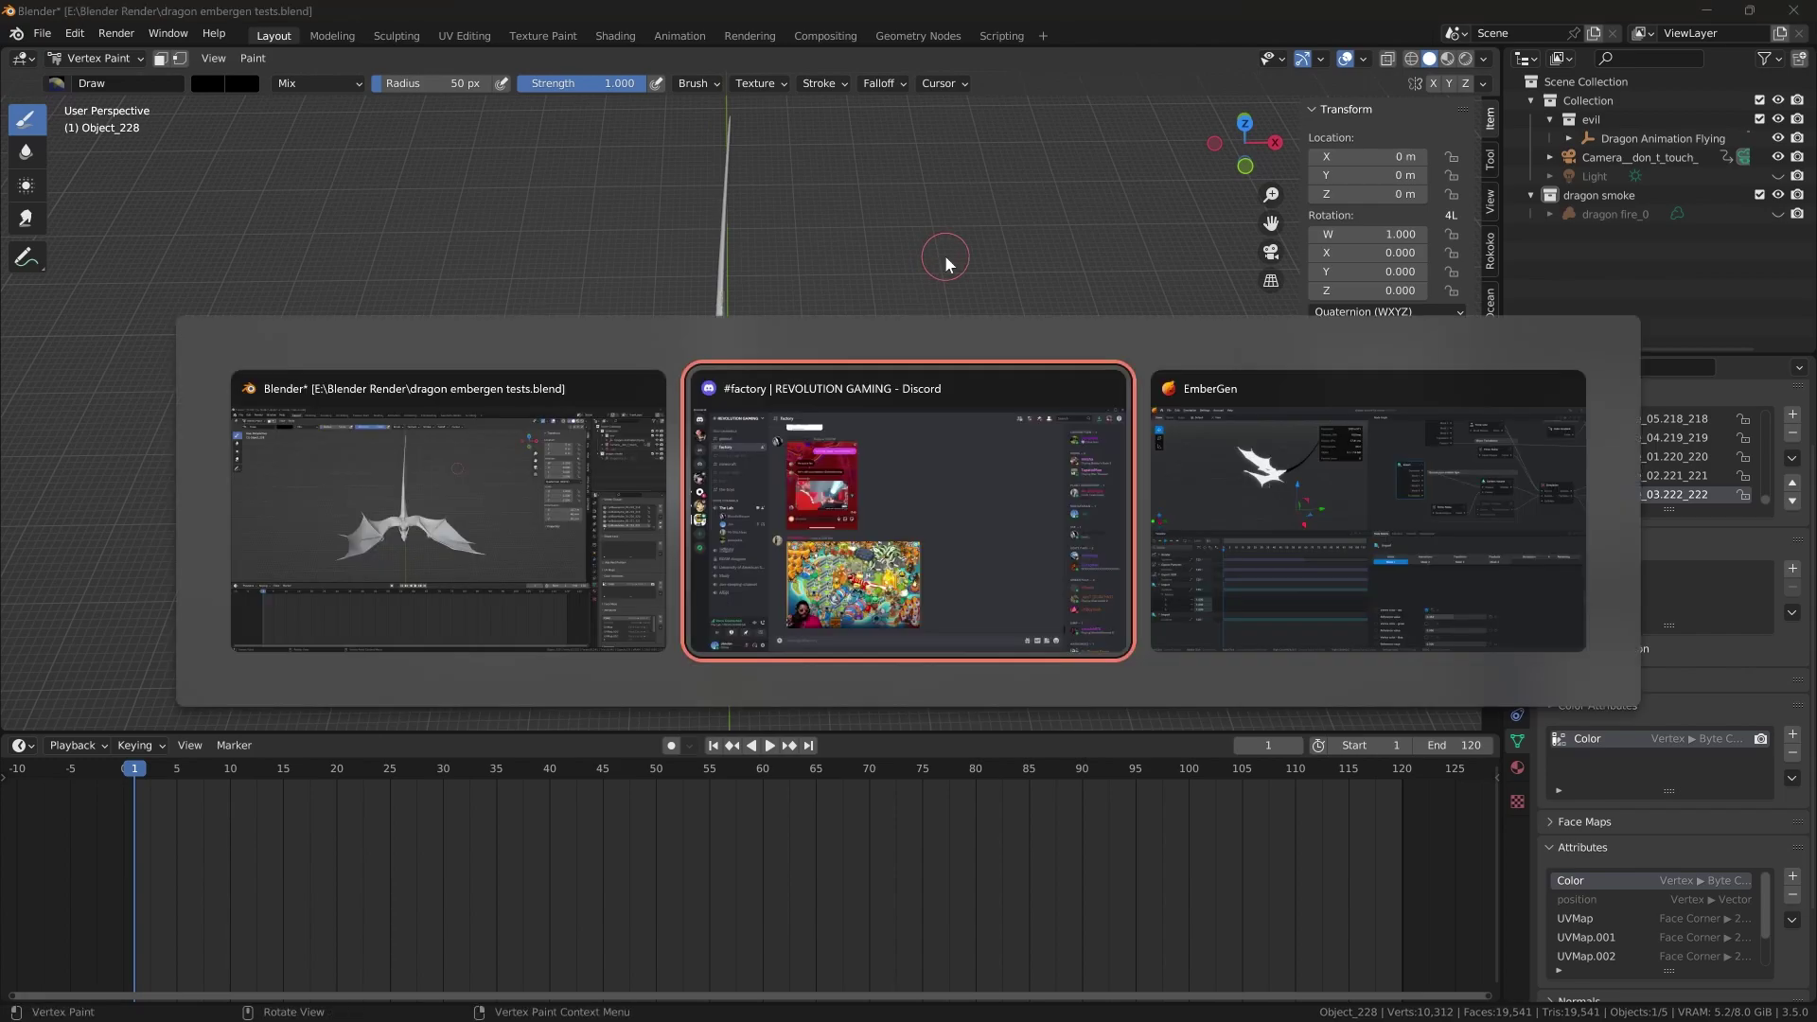
{"action": "key", "text": "alt+Tab"}
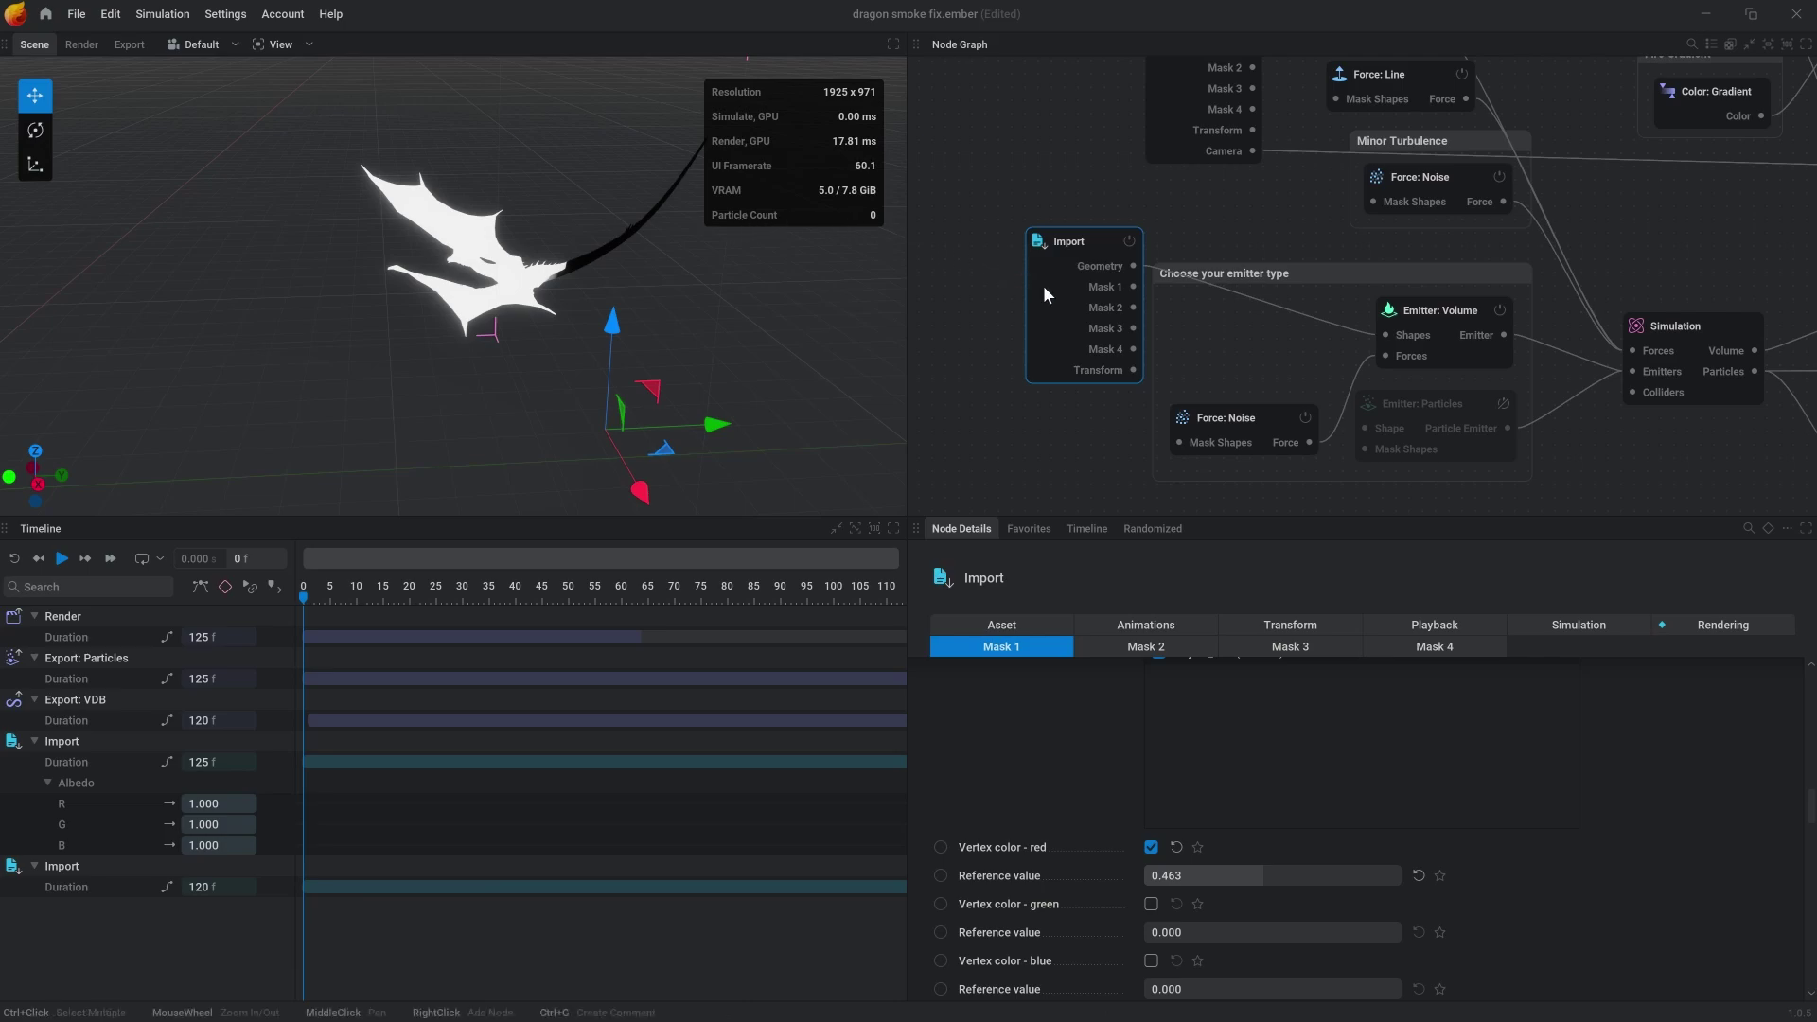
Preview the dragon's fire and smoke simulation, rewind it to frame 0, then minimize EmberGen
{"action": "left_click_drag", "start_coordinate": [1073, 276], "coordinate": [1070, 275]}
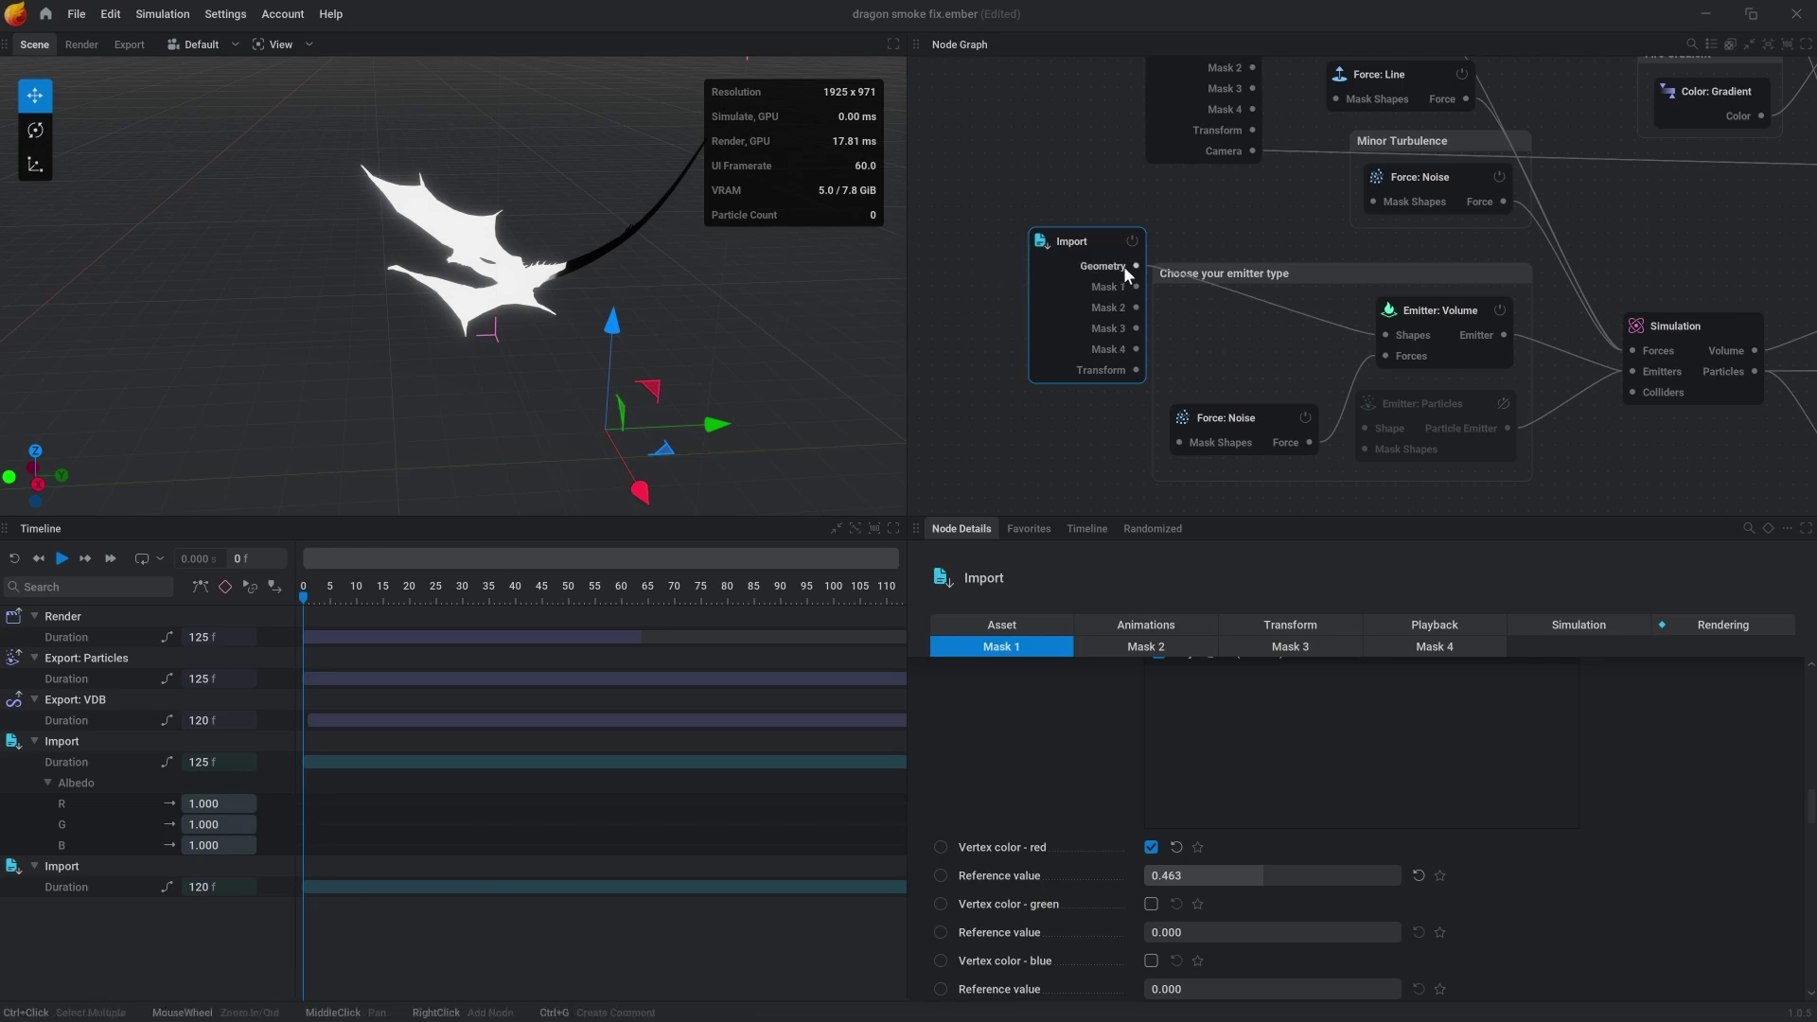
{"action": "key", "text": "space"}
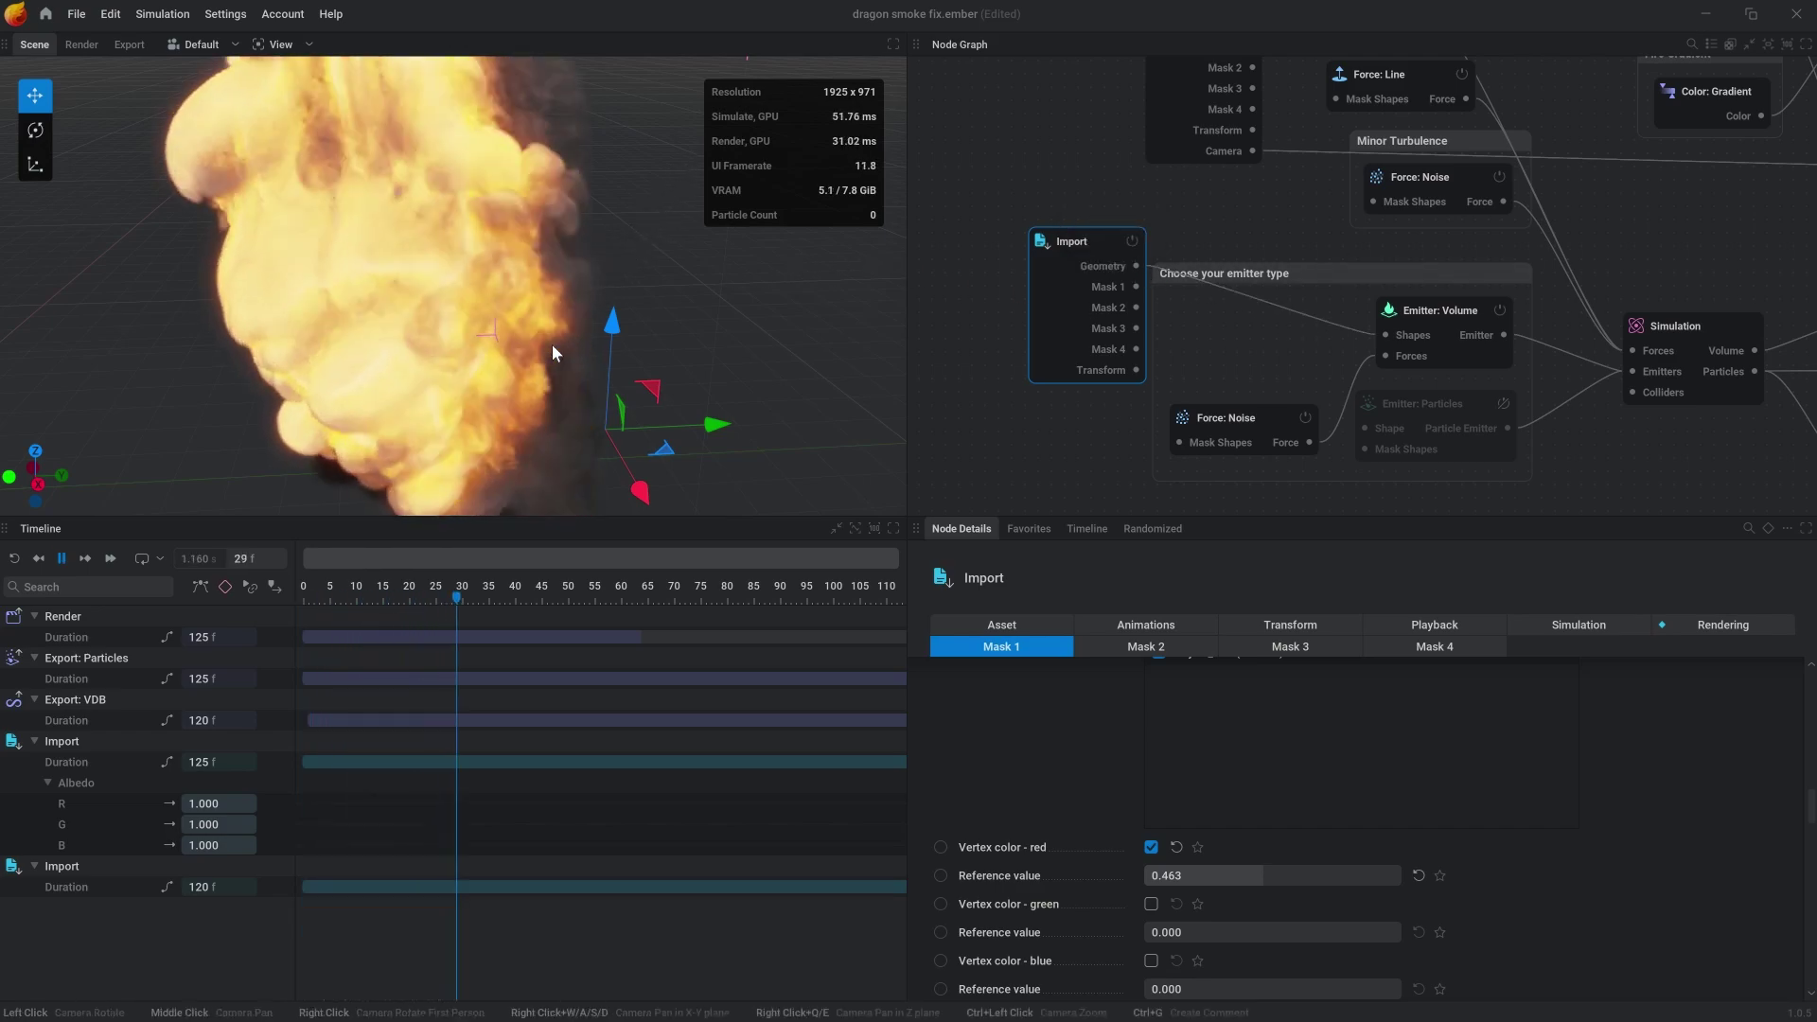
{"action": "key", "text": "space"}
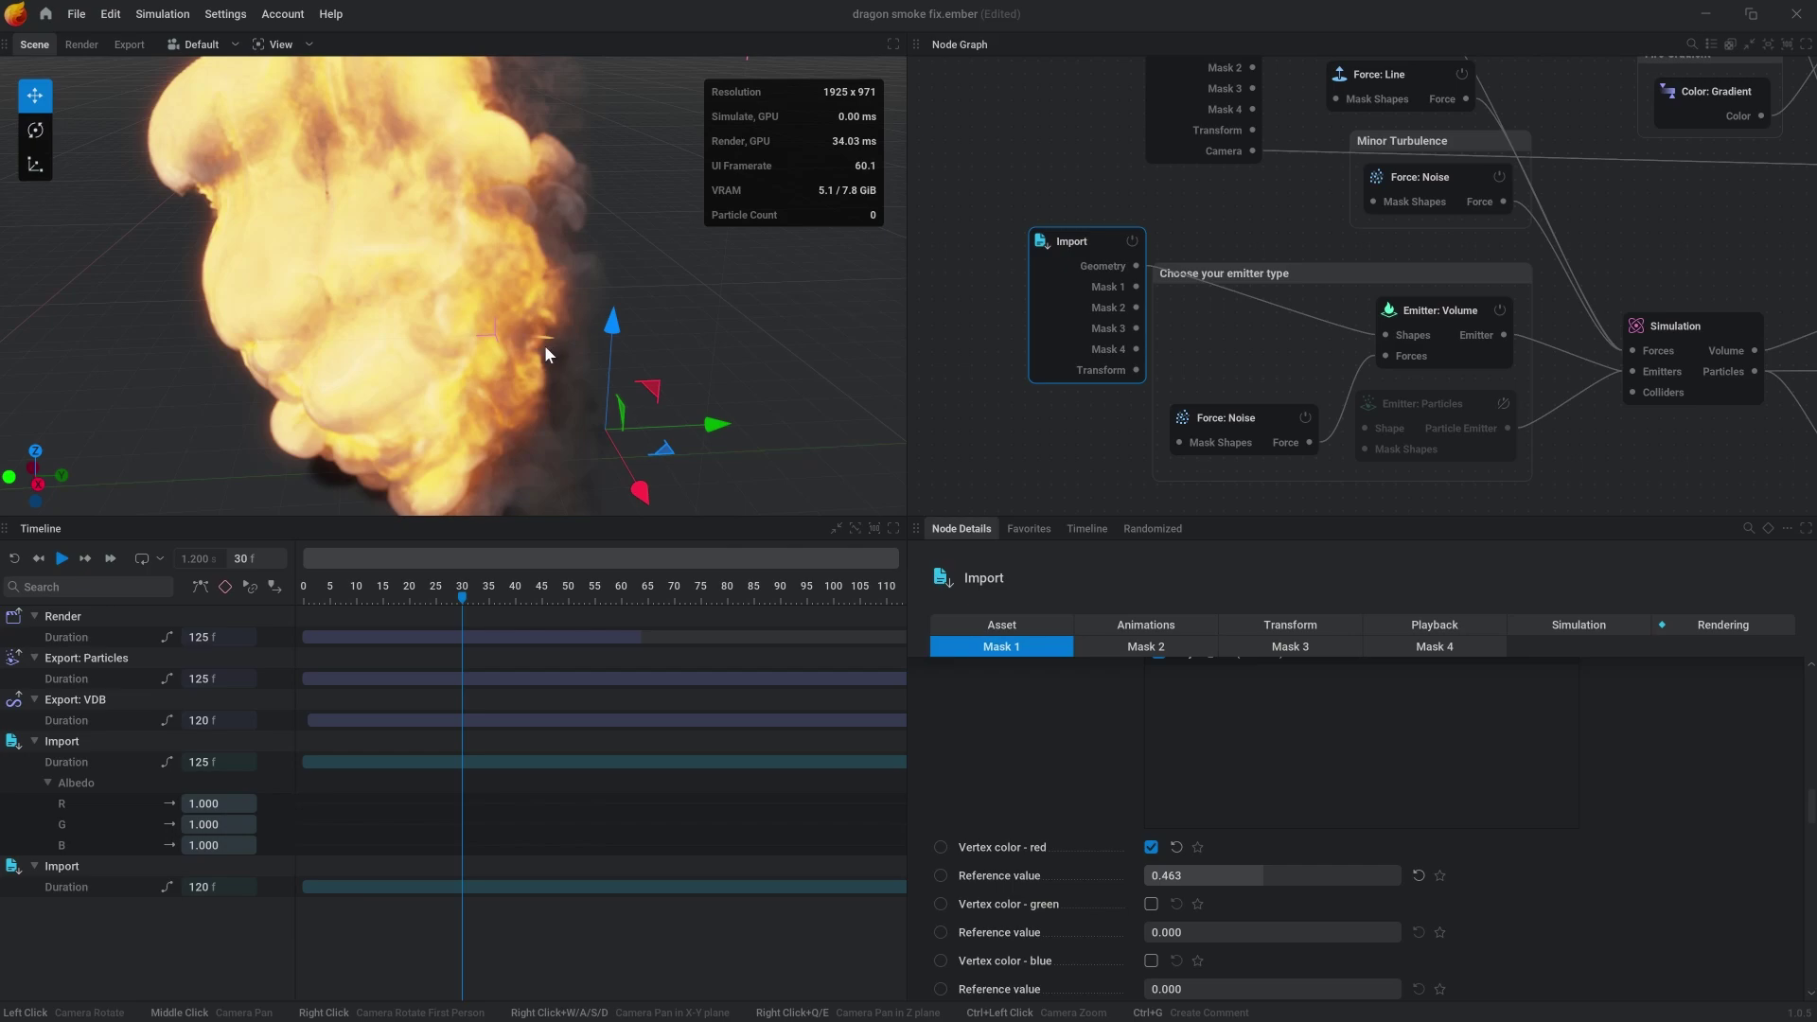
{"action": "left_click", "coordinate": [305, 595]}
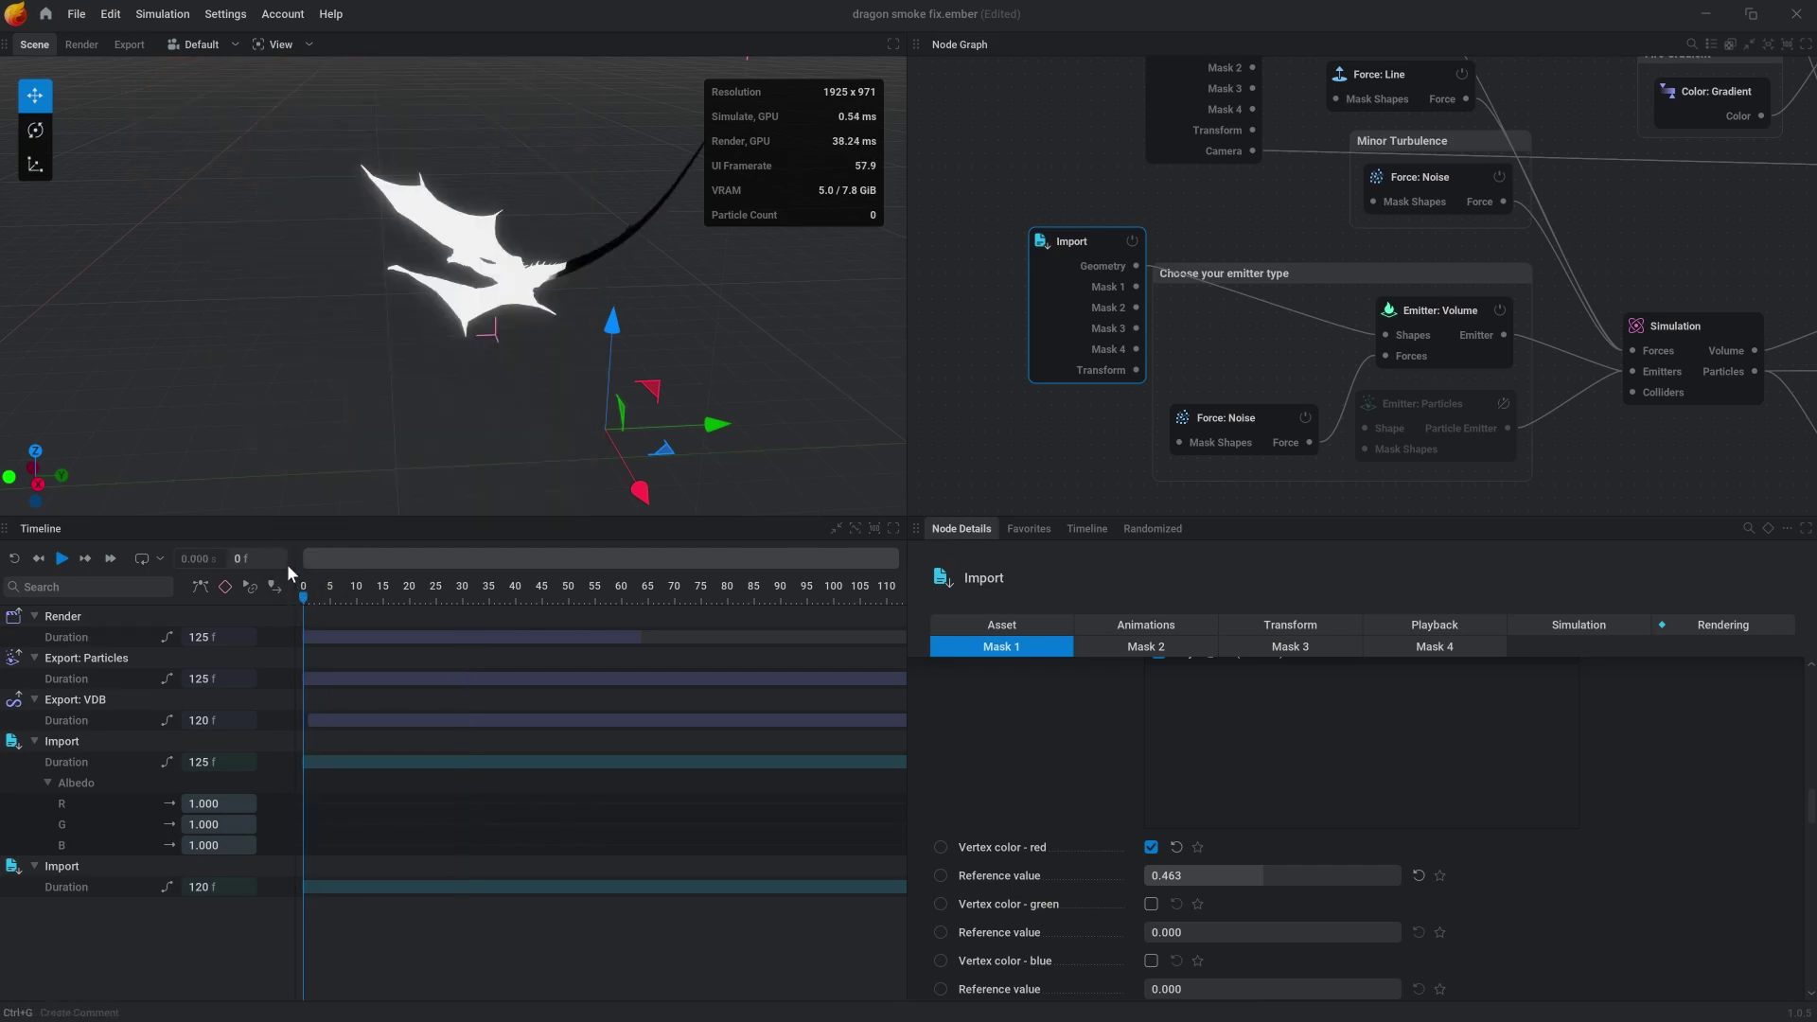
{"action": "left_click_drag", "start_coordinate": [480, 273], "coordinate": [406, 284]}
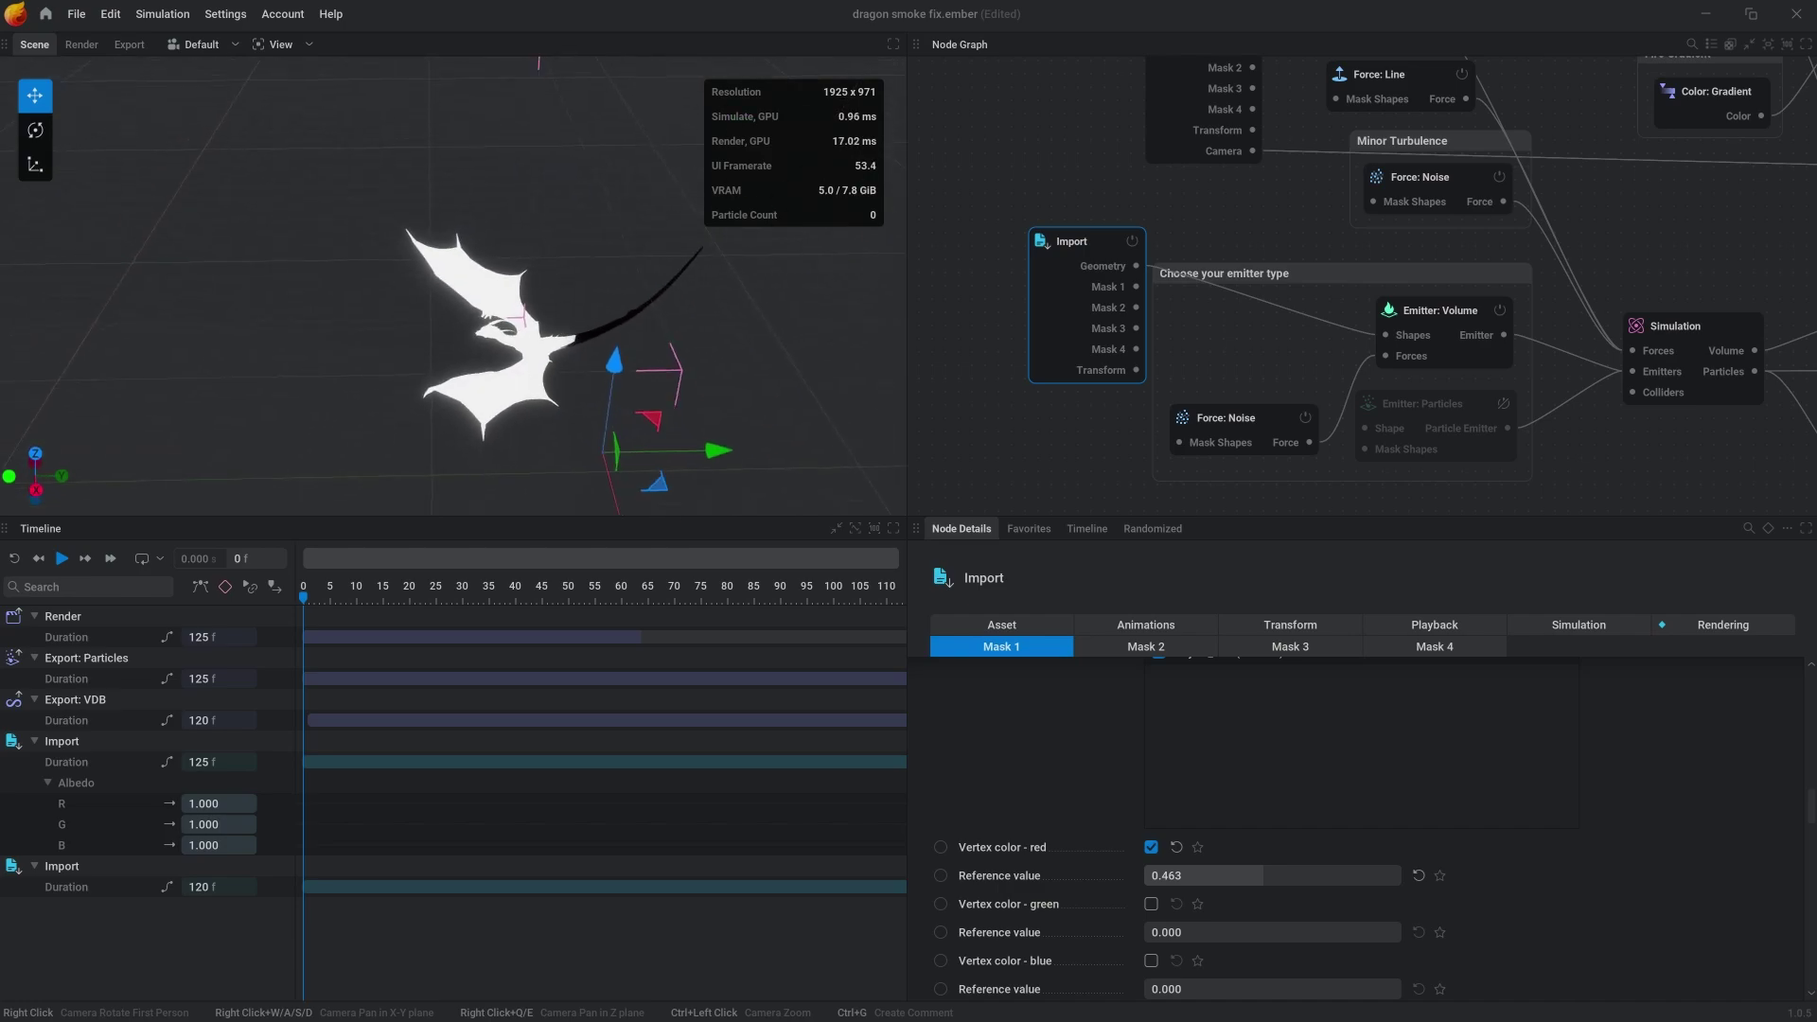
{"action": "left_click", "coordinate": [1704, 17]}
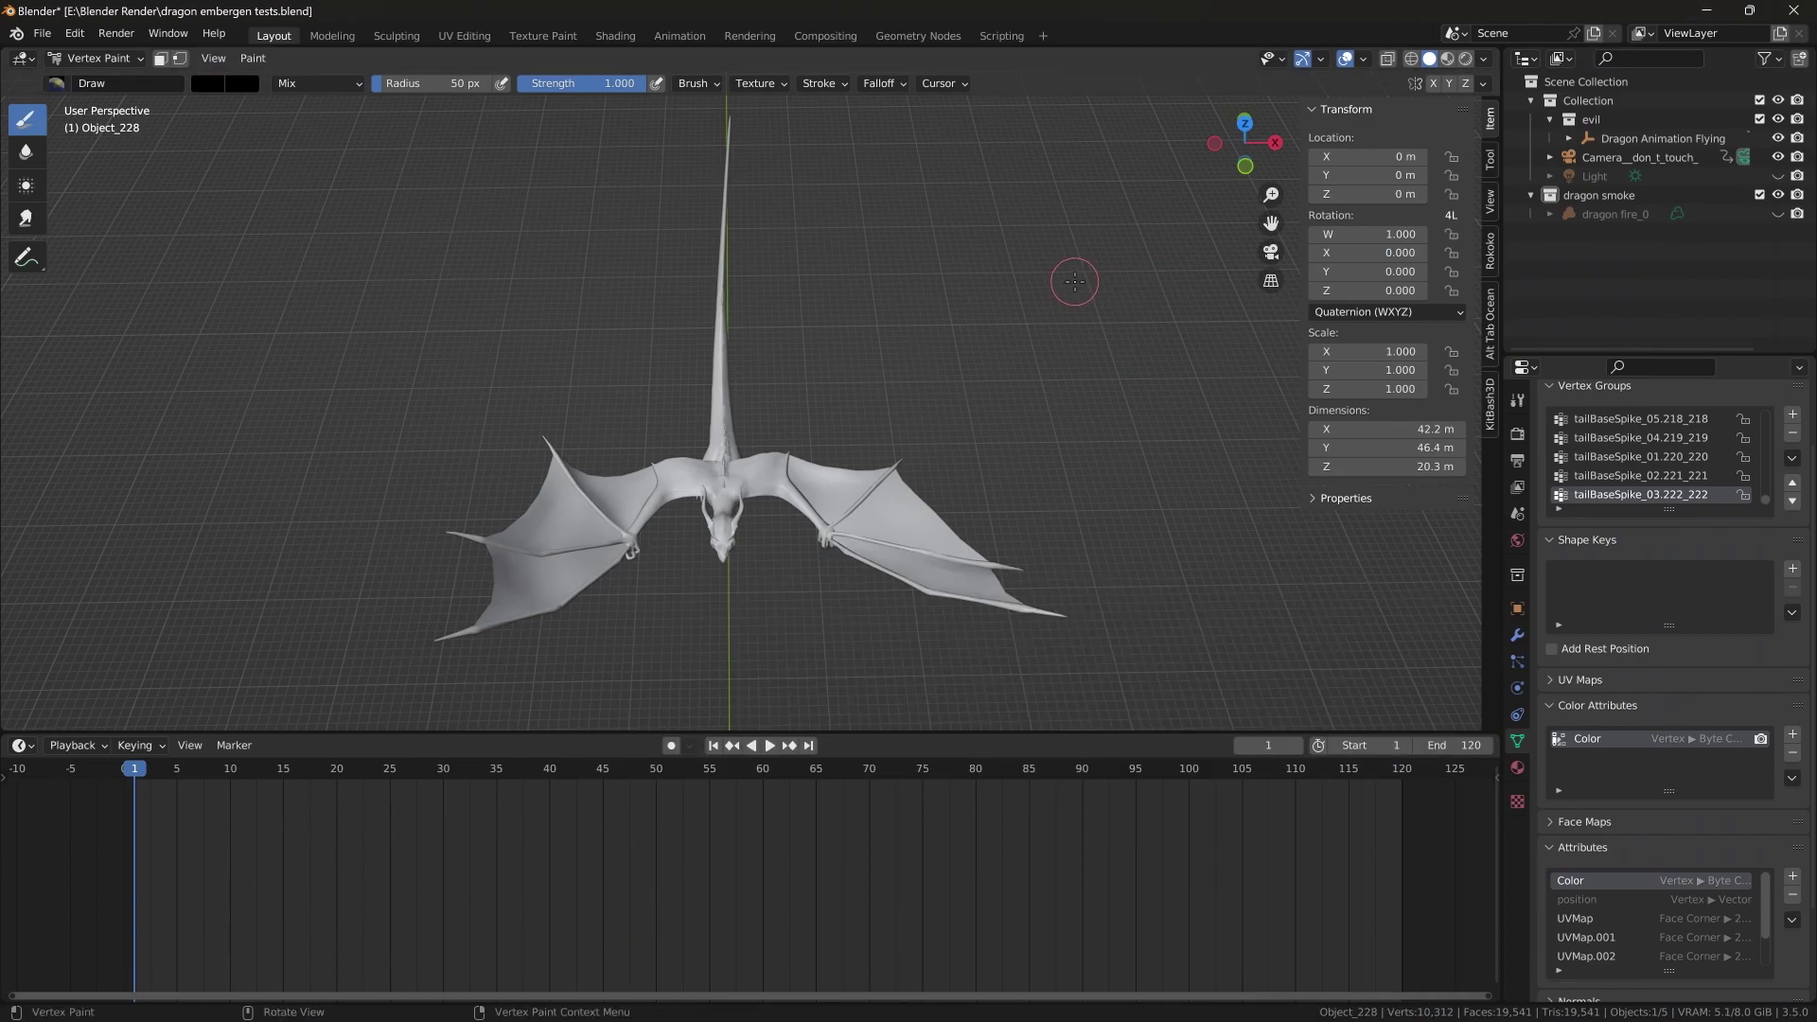
Play the dragon's flying animation and reset the timeline to frame 0
{"action": "key", "text": "space"}
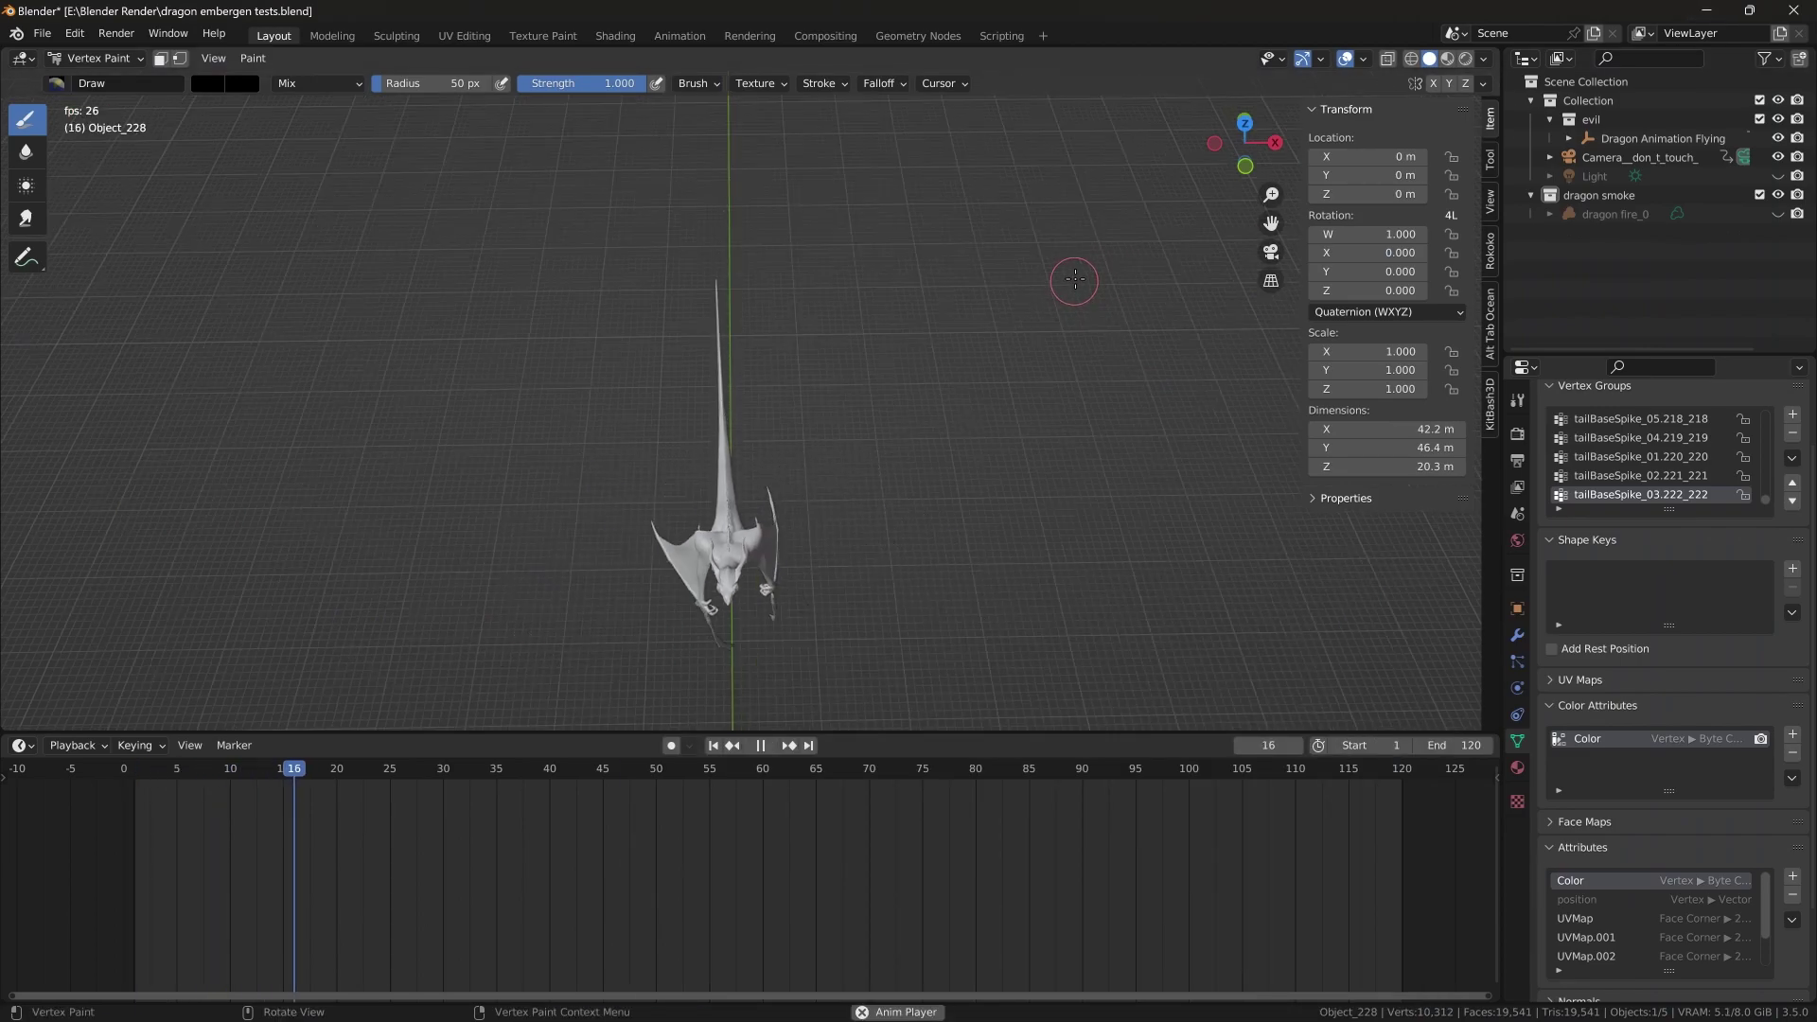
{"action": "left_click", "coordinate": [124, 782]}
{"action": "right_click", "coordinate": [812, 454]}
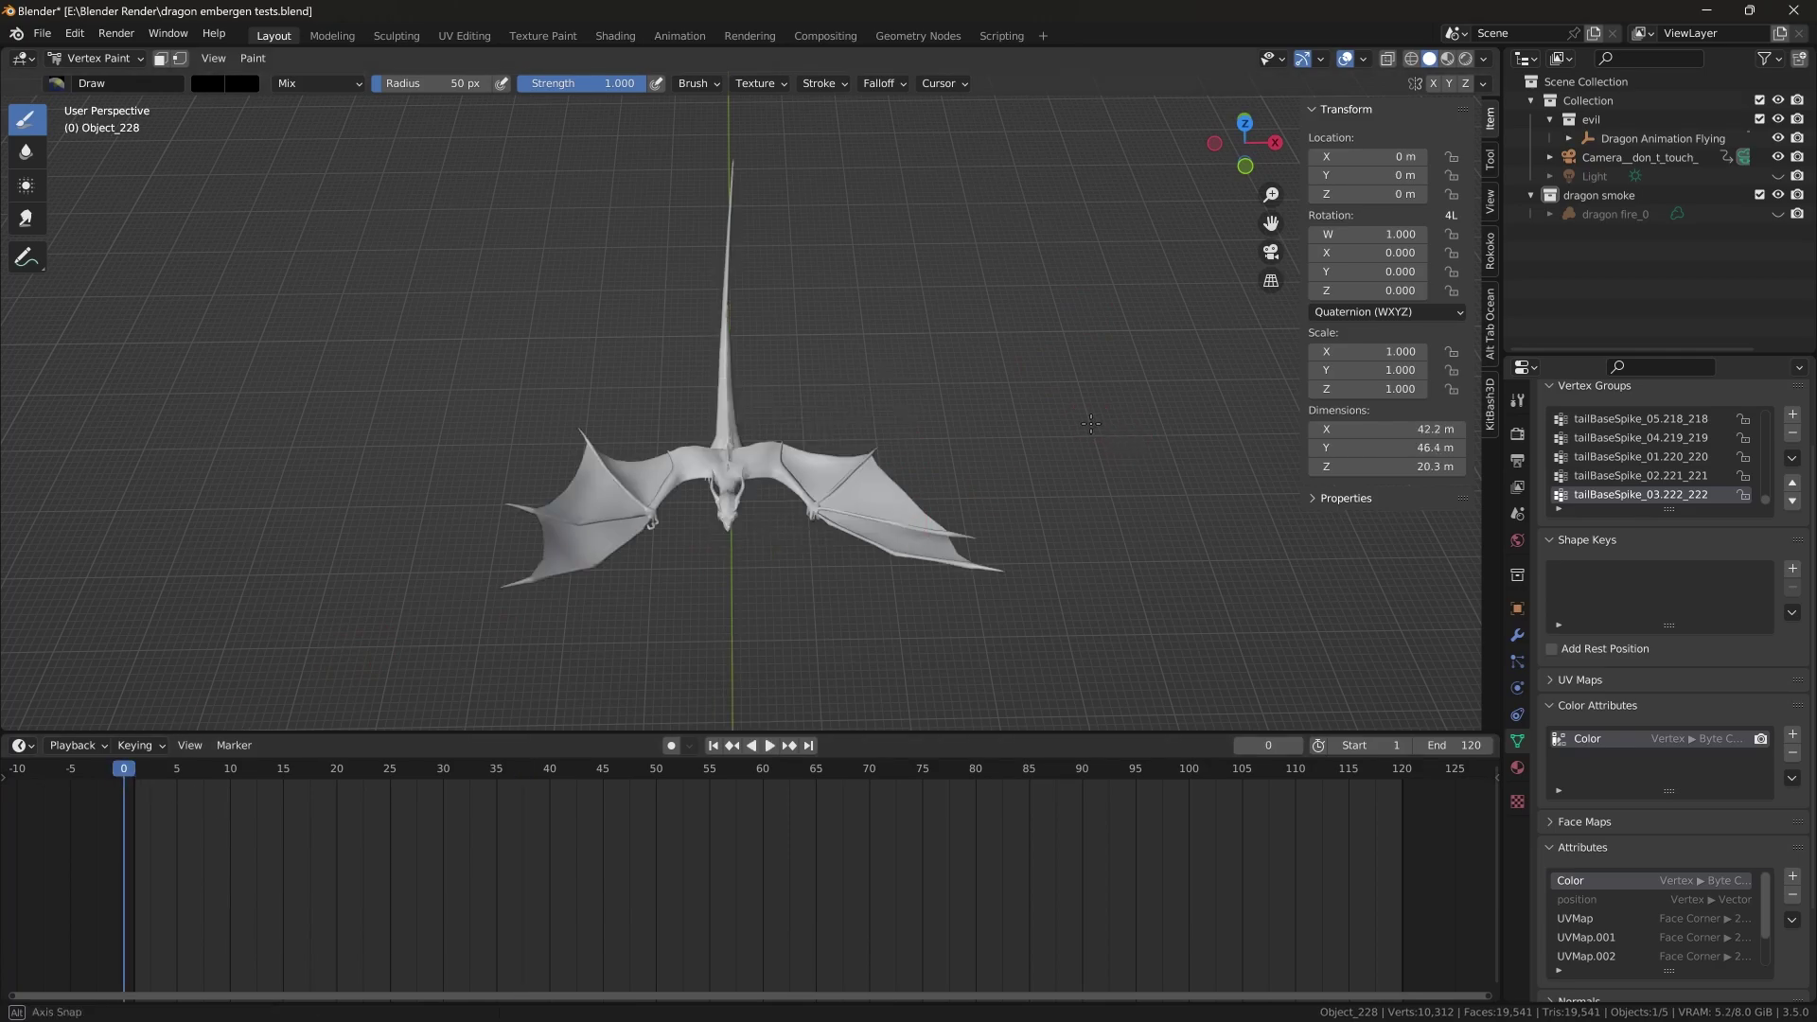
{"action": "middle_click_drag", "start_coordinate": [1090, 424], "coordinate": [1031, 334]}
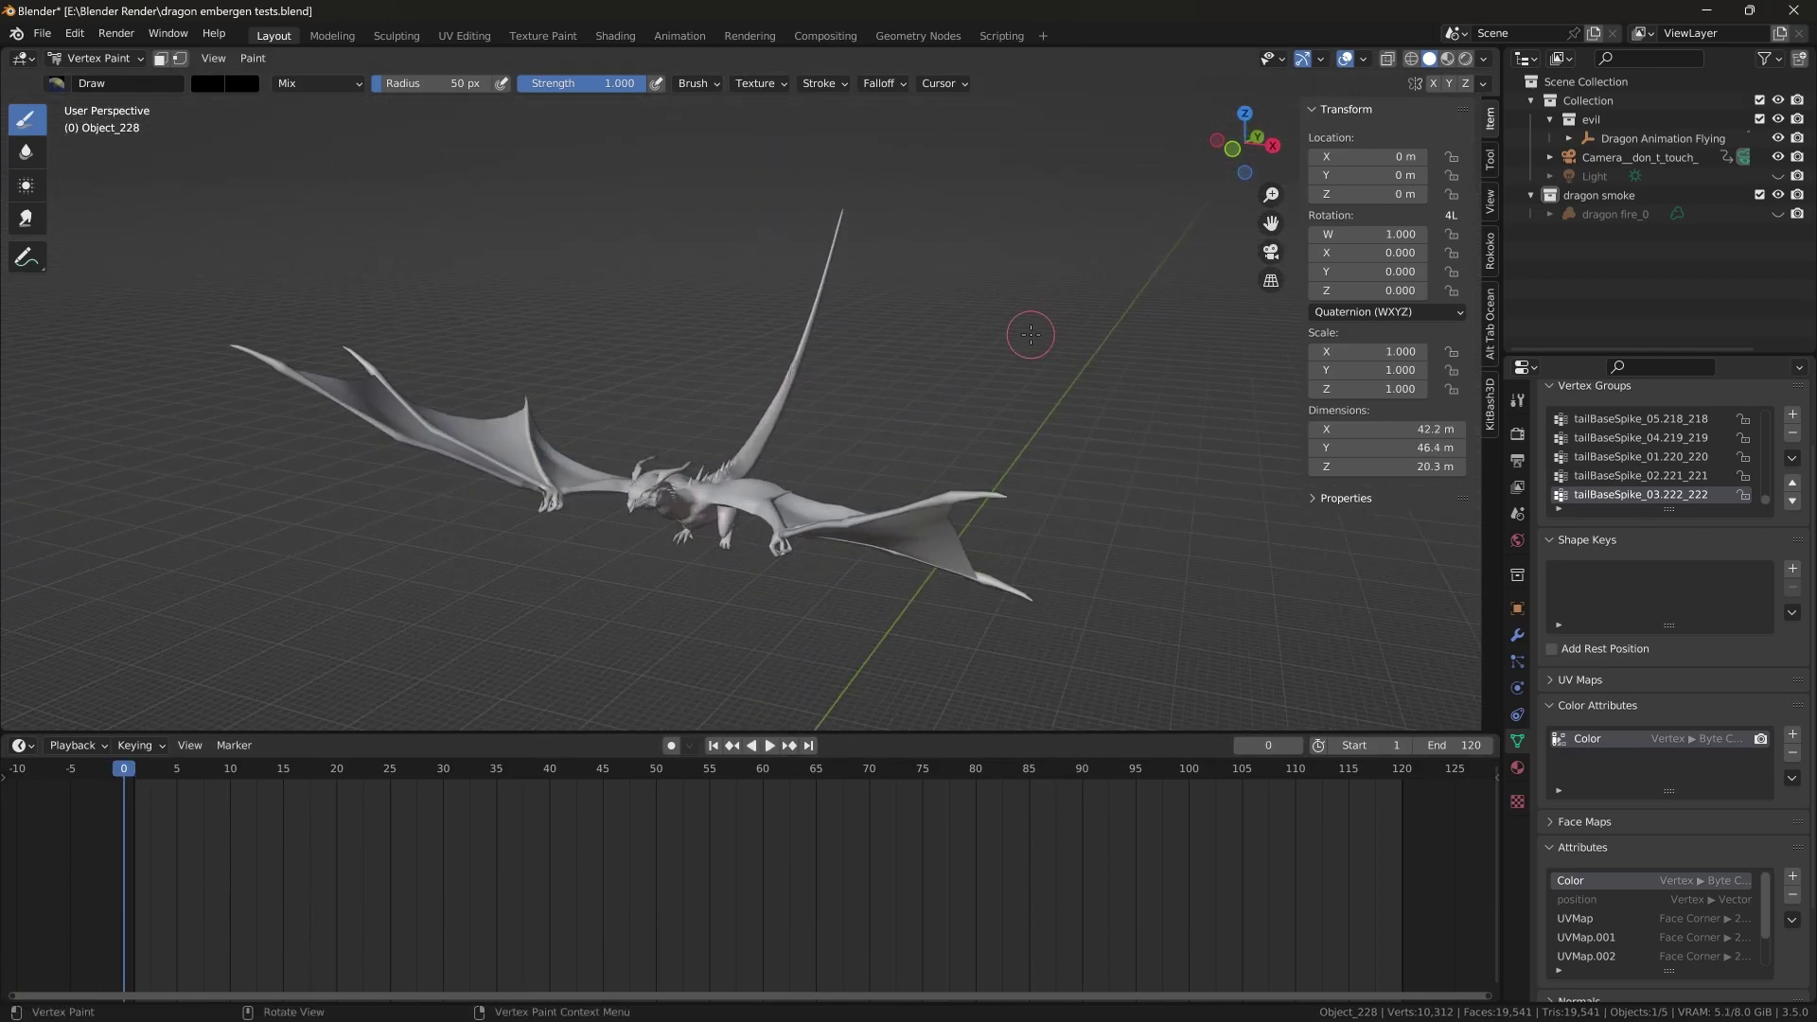
Switch the dragon from Vertex Paint to Object Mode
{"action": "left_click", "coordinate": [146, 58]}
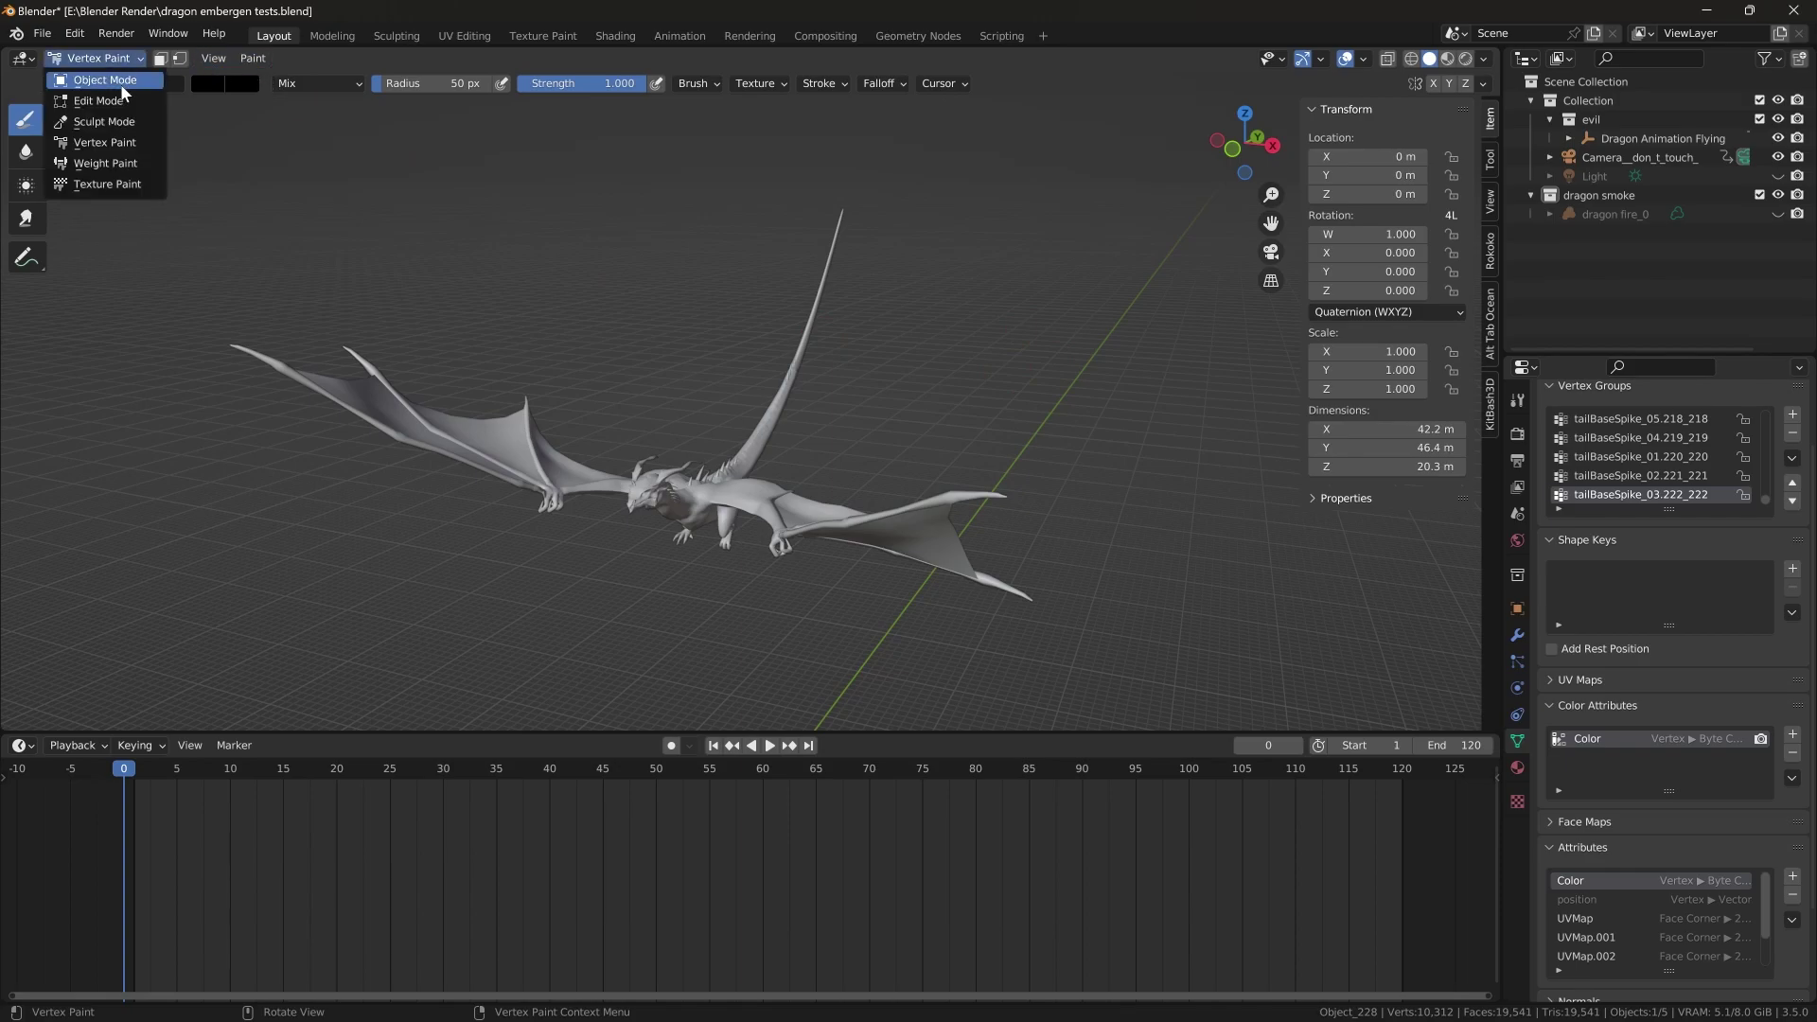
{"action": "left_click", "coordinate": [121, 83]}
{"action": "mouse_move", "coordinate": [337, 191]}
{"action": "middle_mouse_down"}
{"action": "mouse_move", "coordinate": [333, 235]}
{"action": "mouse_move", "coordinate": [460, 303]}
{"action": "middle_mouse_up"}
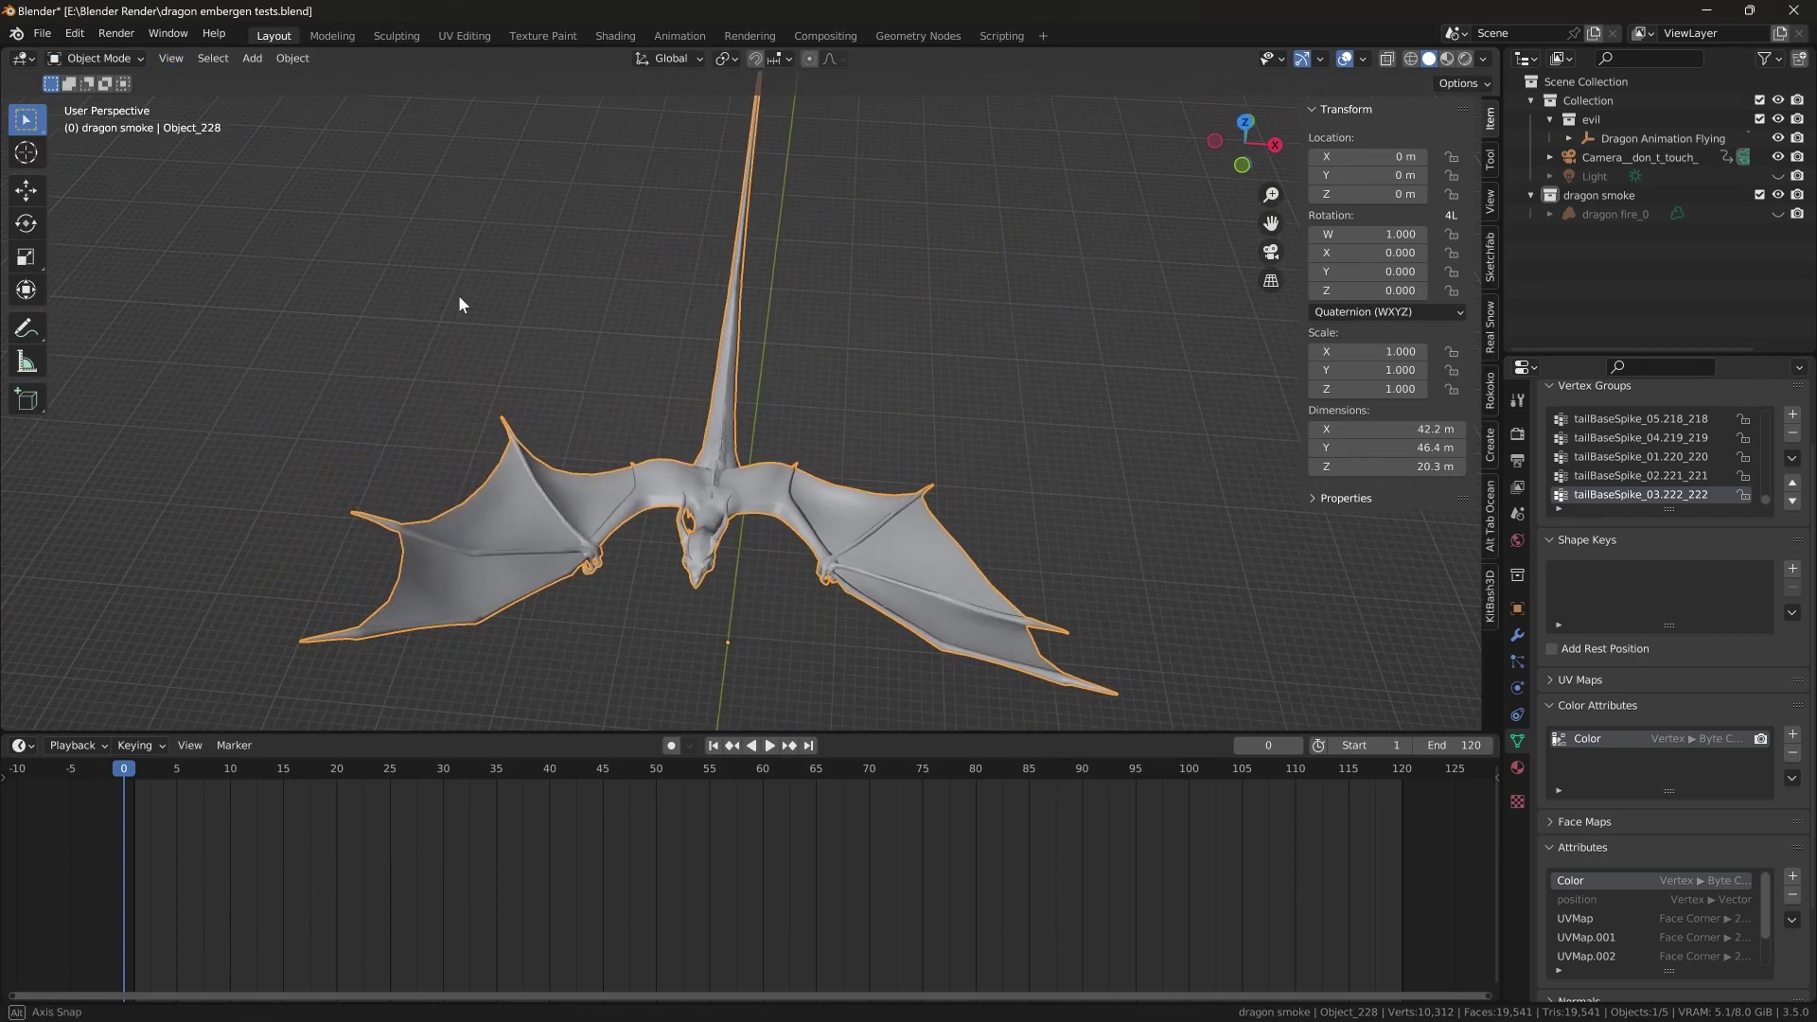
{"action": "left_click", "coordinate": [99, 59]}
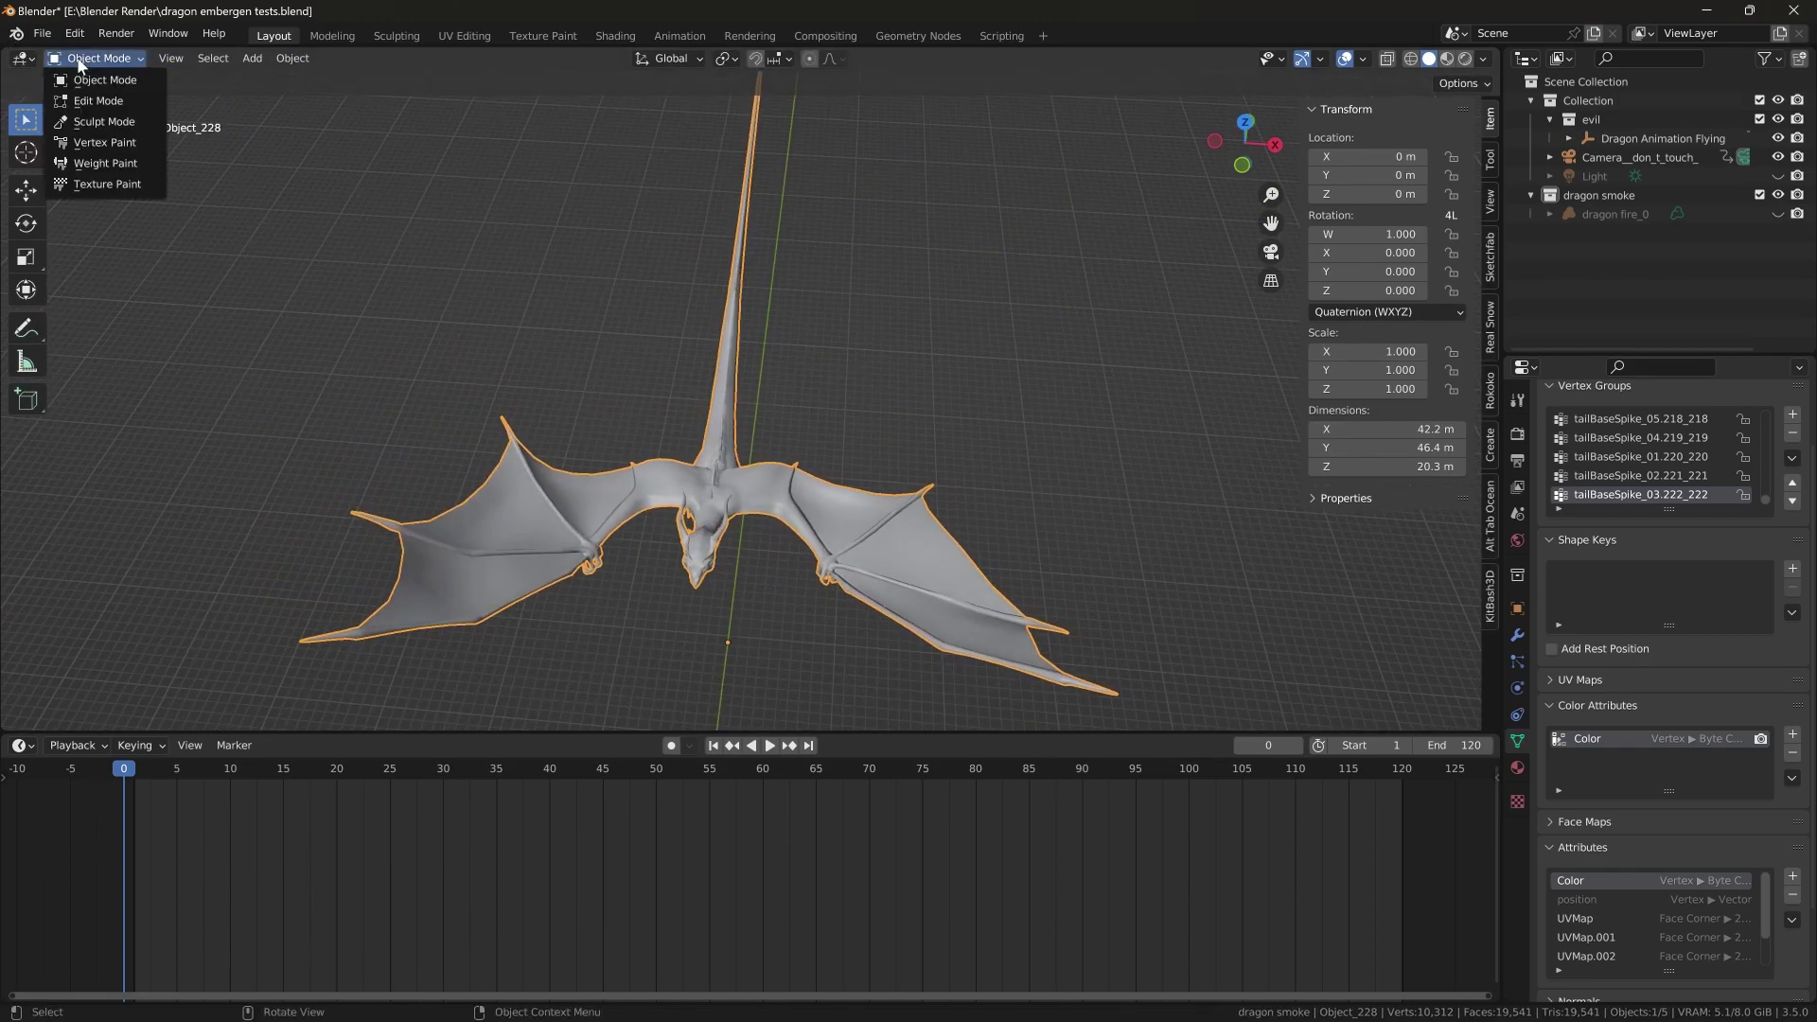
Return the dragon to Vertex Paint and set the brush colour to pure green (G 1.000)
{"action": "left_click", "coordinate": [106, 142]}
{"action": "mouse_move", "coordinate": [434, 267]}
{"action": "middle_mouse_down"}
{"action": "mouse_move", "coordinate": [431, 284]}
{"action": "mouse_move", "coordinate": [423, 255]}
{"action": "middle_mouse_up"}
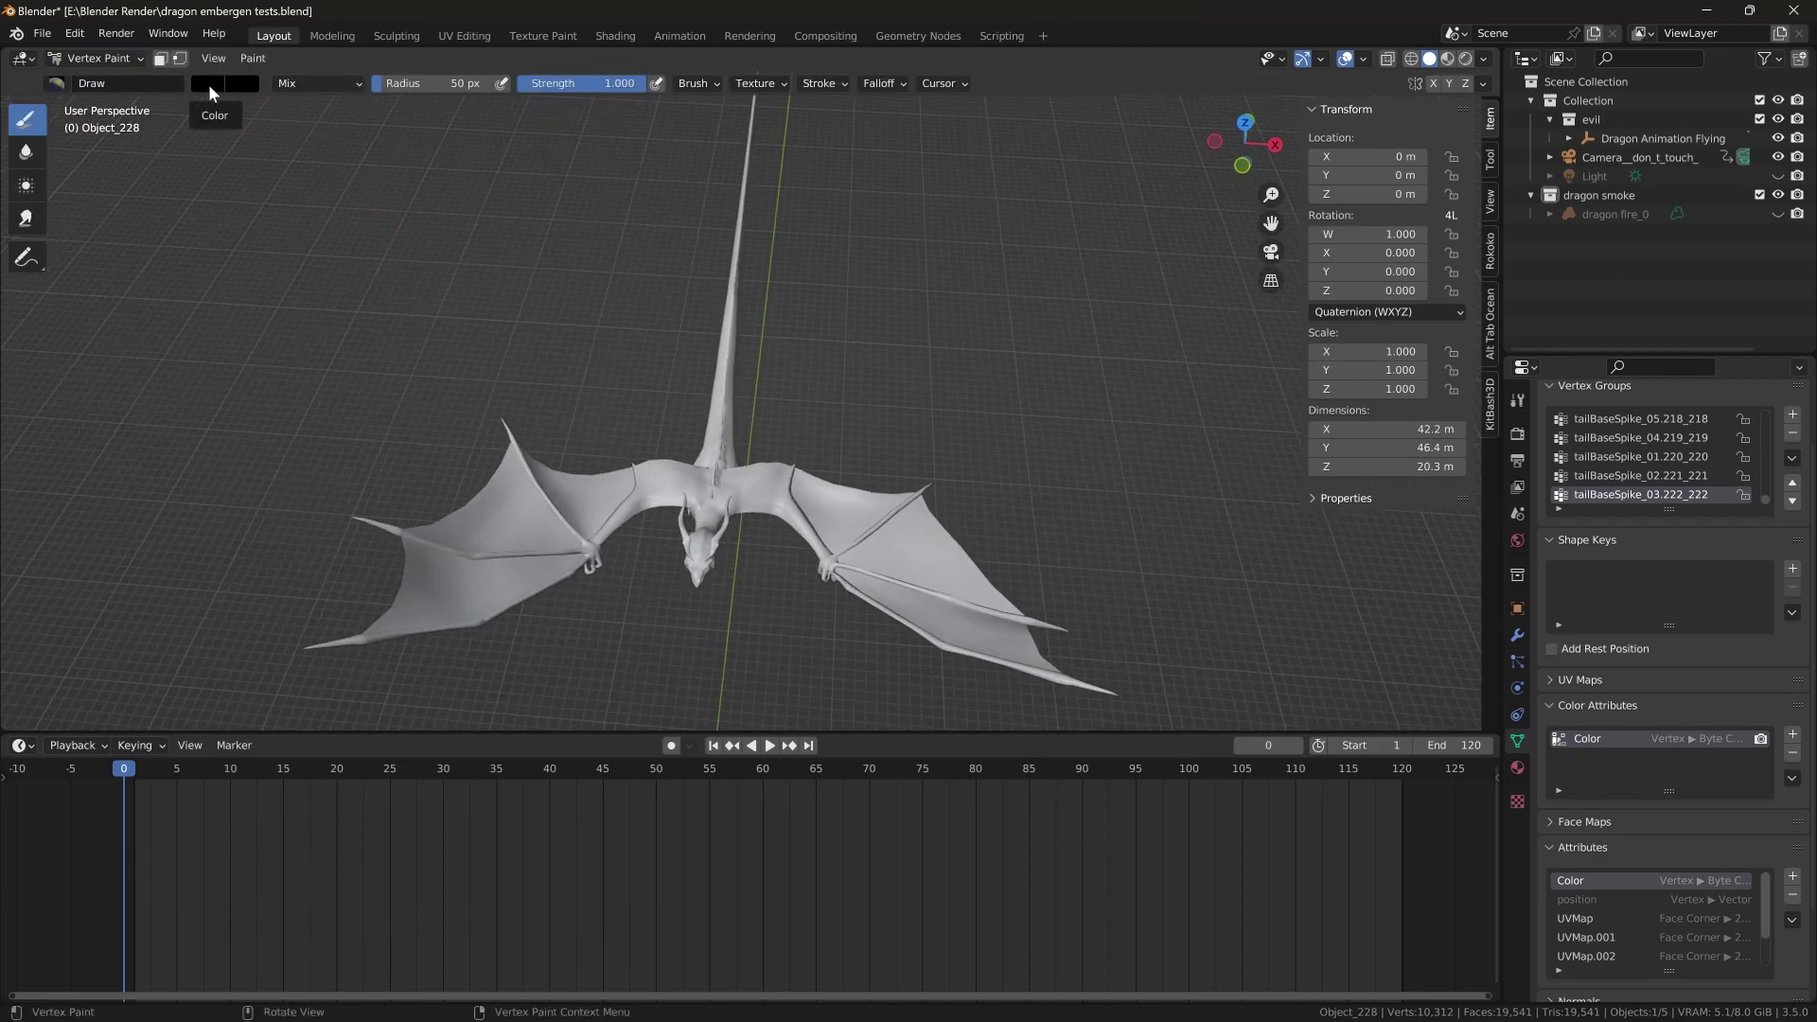
{"action": "mouse_move", "coordinate": [406, 281]}
{"action": "middle_mouse_down"}
{"action": "mouse_move", "coordinate": [473, 243]}
{"action": "mouse_move", "coordinate": [608, 417]}
{"action": "mouse_move", "coordinate": [596, 407]}
{"action": "middle_mouse_up"}
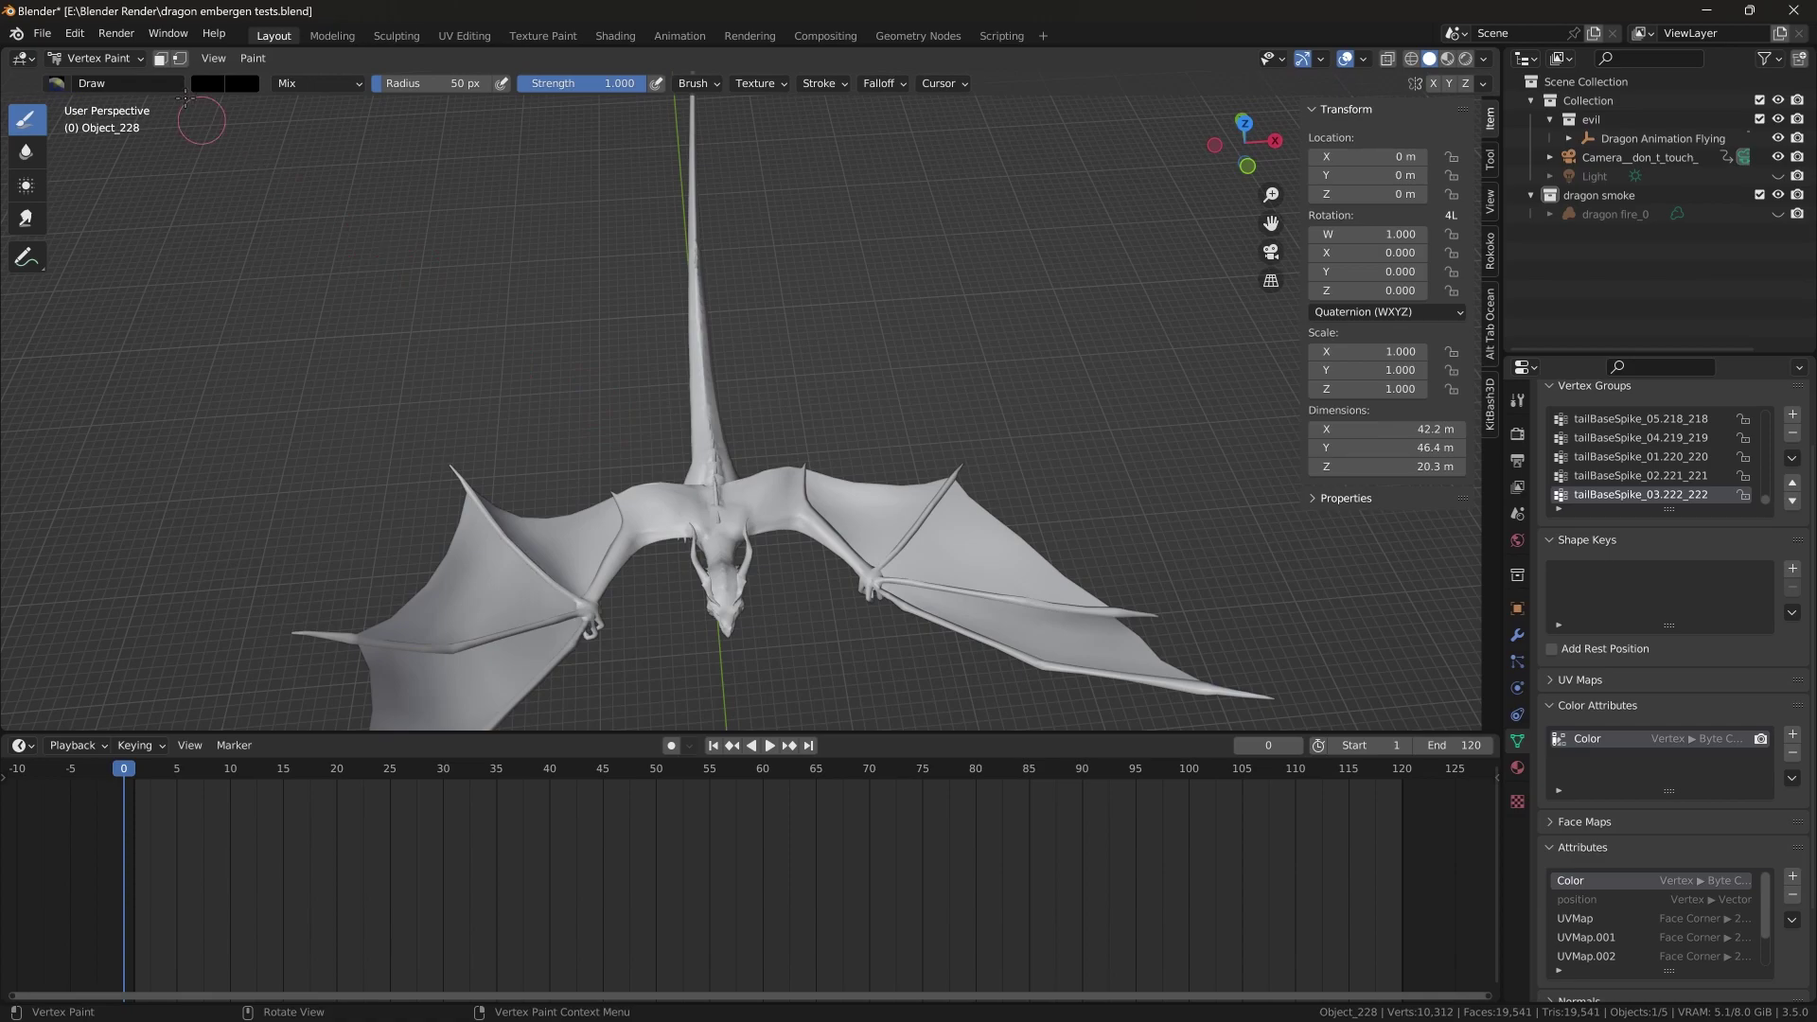
{"action": "left_click", "coordinate": [208, 83]}
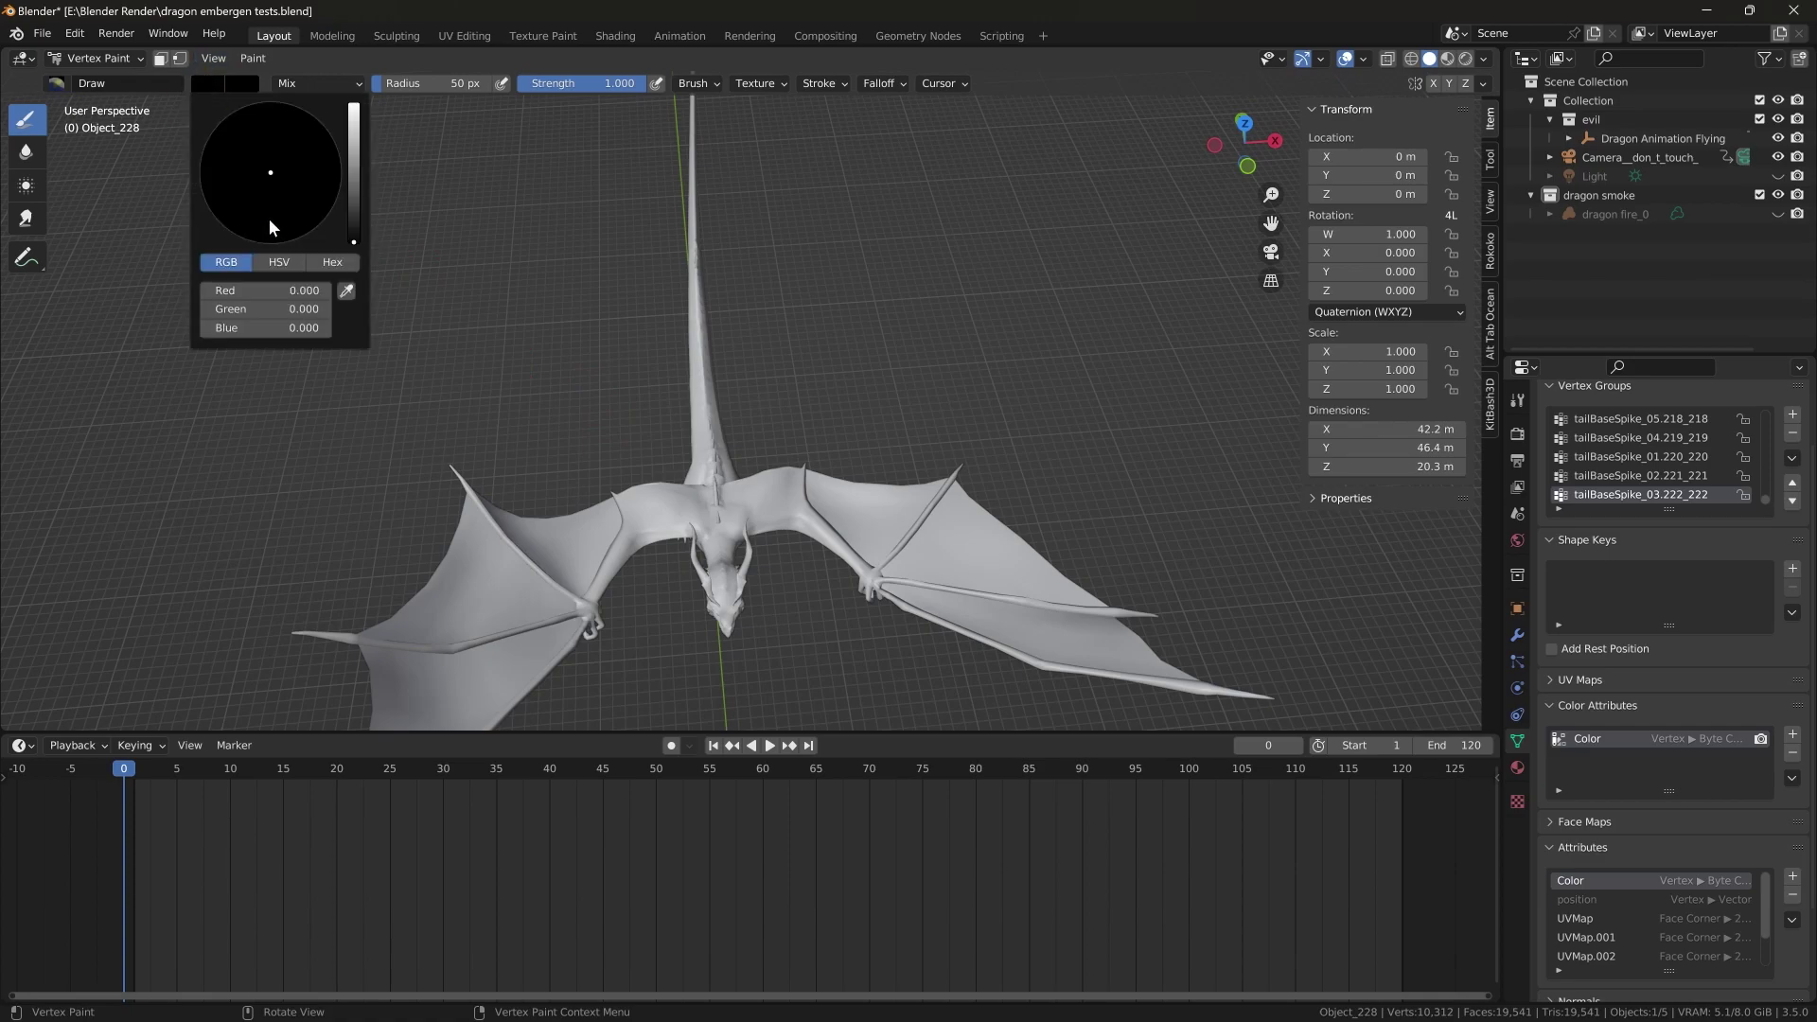
{"action": "mouse_move", "coordinate": [263, 293]}
{"action": "left_mouse_down"}
{"action": "mouse_move", "coordinate": [331, 293]}
{"action": "mouse_move", "coordinate": [202, 293]}
{"action": "left_mouse_up"}
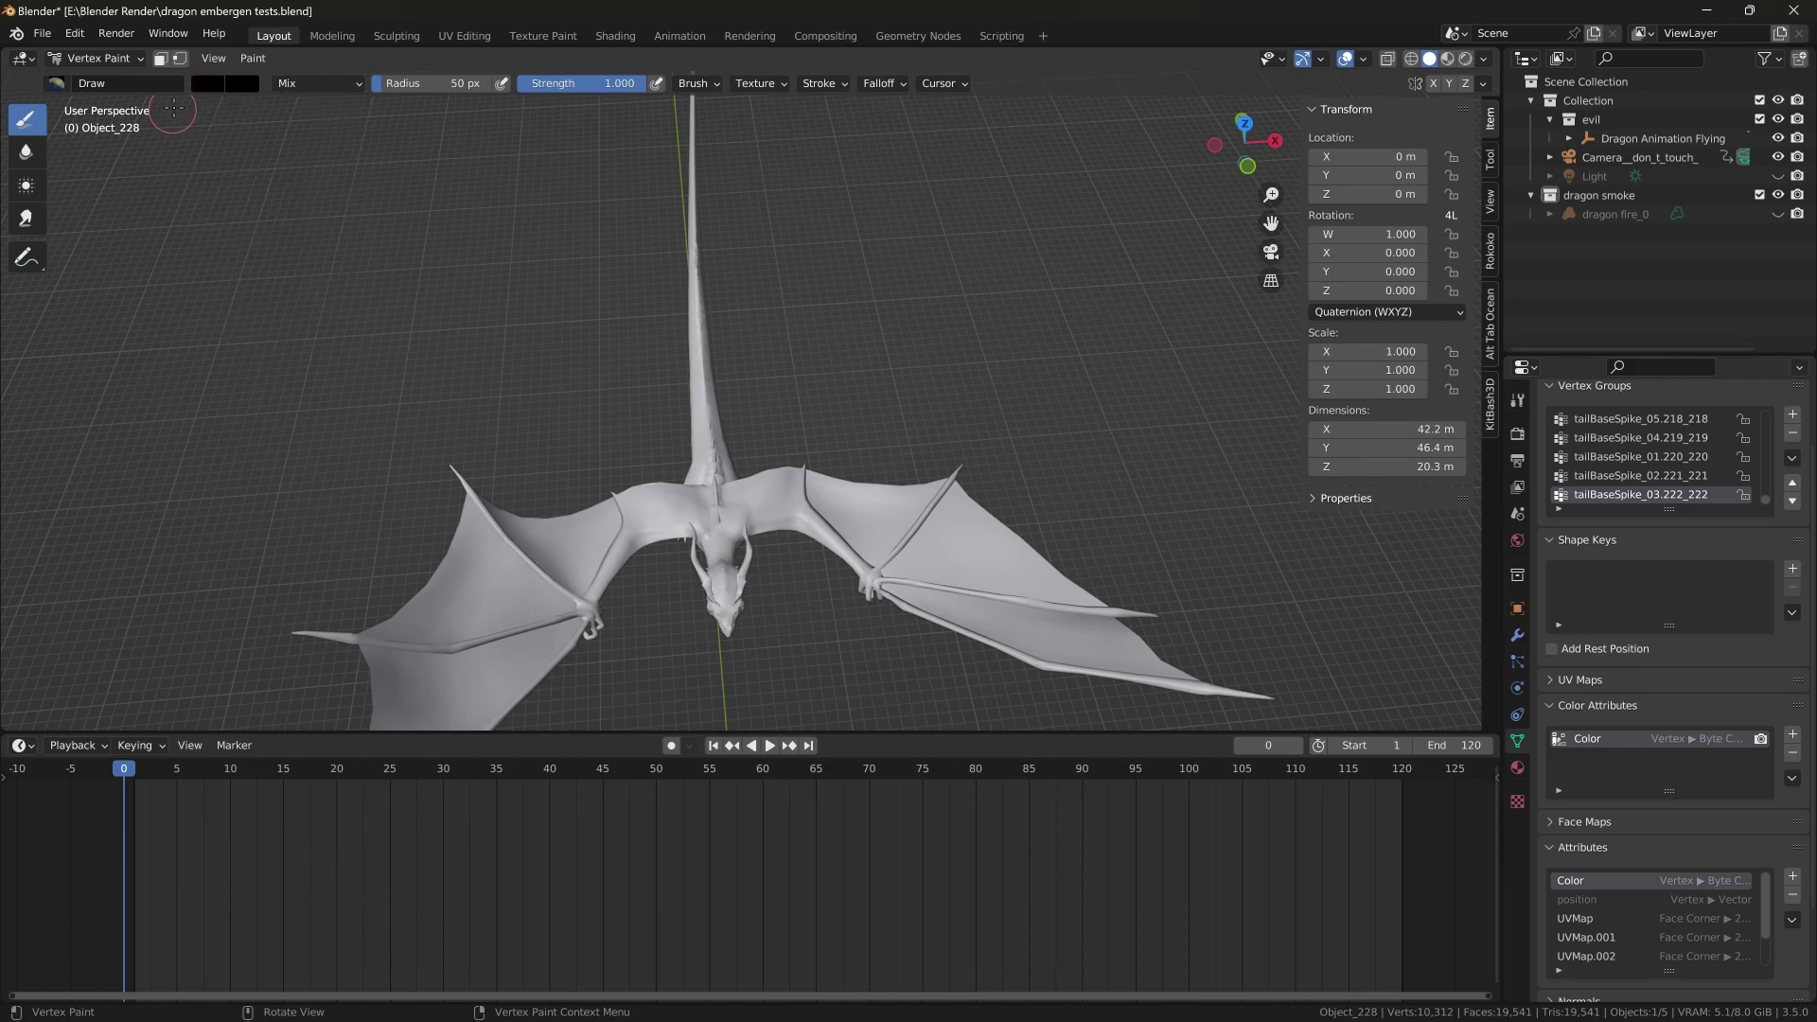
{"action": "left_click", "coordinate": [204, 87]}
{"action": "left_click_drag", "start_coordinate": [223, 308], "coordinate": [322, 308]}
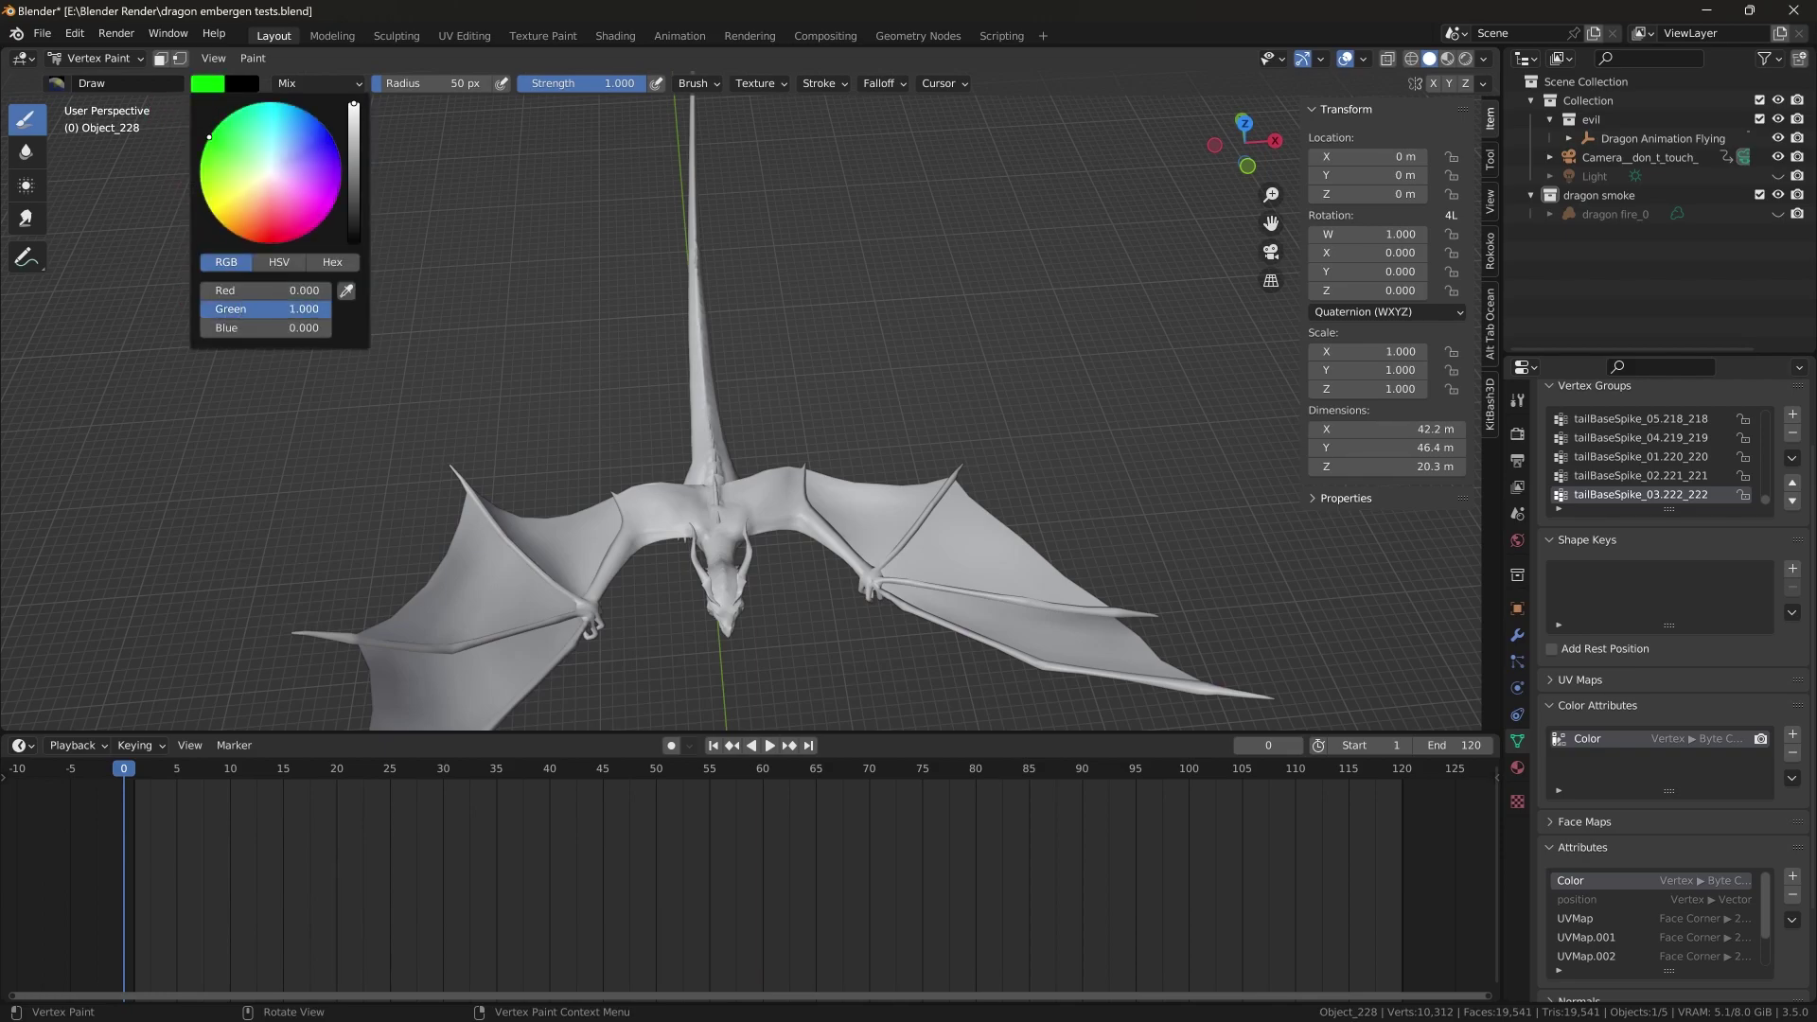
Fill the entire dragon mesh with the green colour via Paint > Set Vertex Colors
{"action": "left_click", "coordinate": [252, 58]}
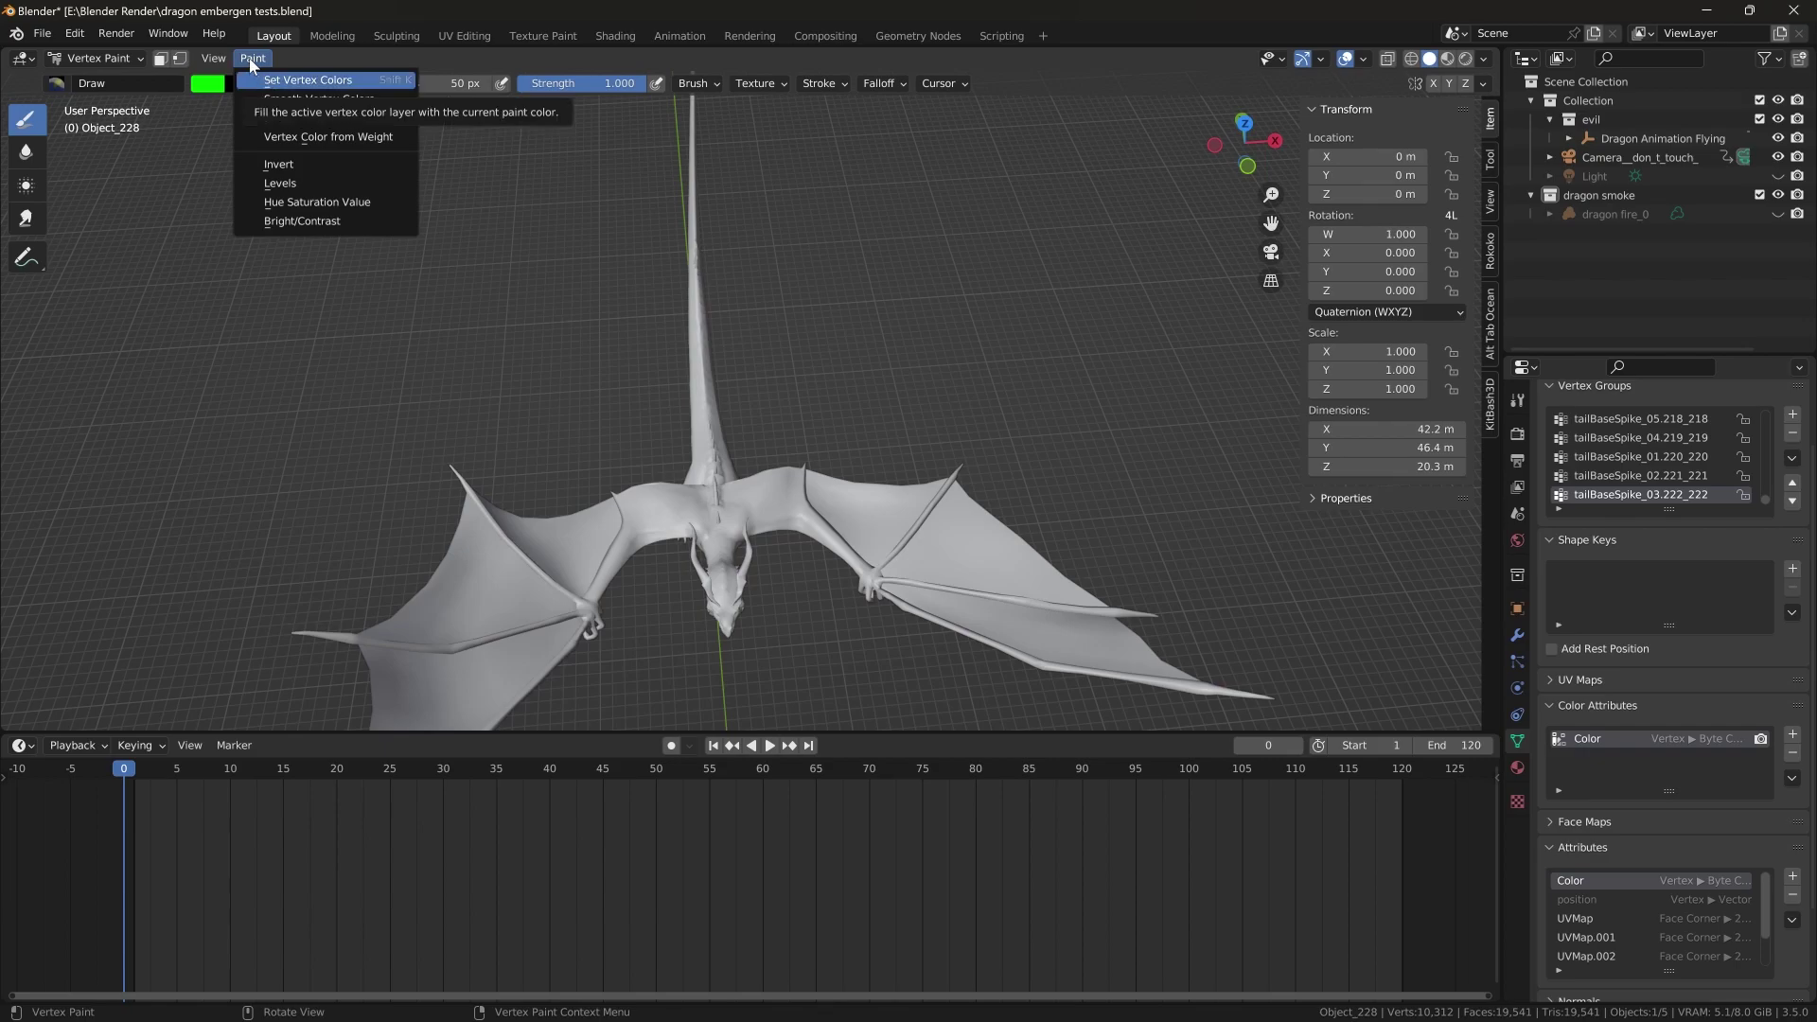
{"action": "left_click", "coordinate": [270, 92]}
{"action": "mouse_move", "coordinate": [379, 236]}
{"action": "middle_mouse_down"}
{"action": "mouse_move", "coordinate": [401, 259]}
{"action": "mouse_move", "coordinate": [388, 155]}
{"action": "mouse_move", "coordinate": [443, 251]}
{"action": "mouse_move", "coordinate": [373, 244]}
{"action": "mouse_move", "coordinate": [361, 208]}
{"action": "middle_mouse_up"}
{"action": "scroll", "coordinate": [359, 198], "scroll_direction": "up", "scroll_amount": 4}
Change the brush to red (R 1, G 0) and paint the shoulder and wing leading edges
{"action": "left_click", "coordinate": [214, 86]}
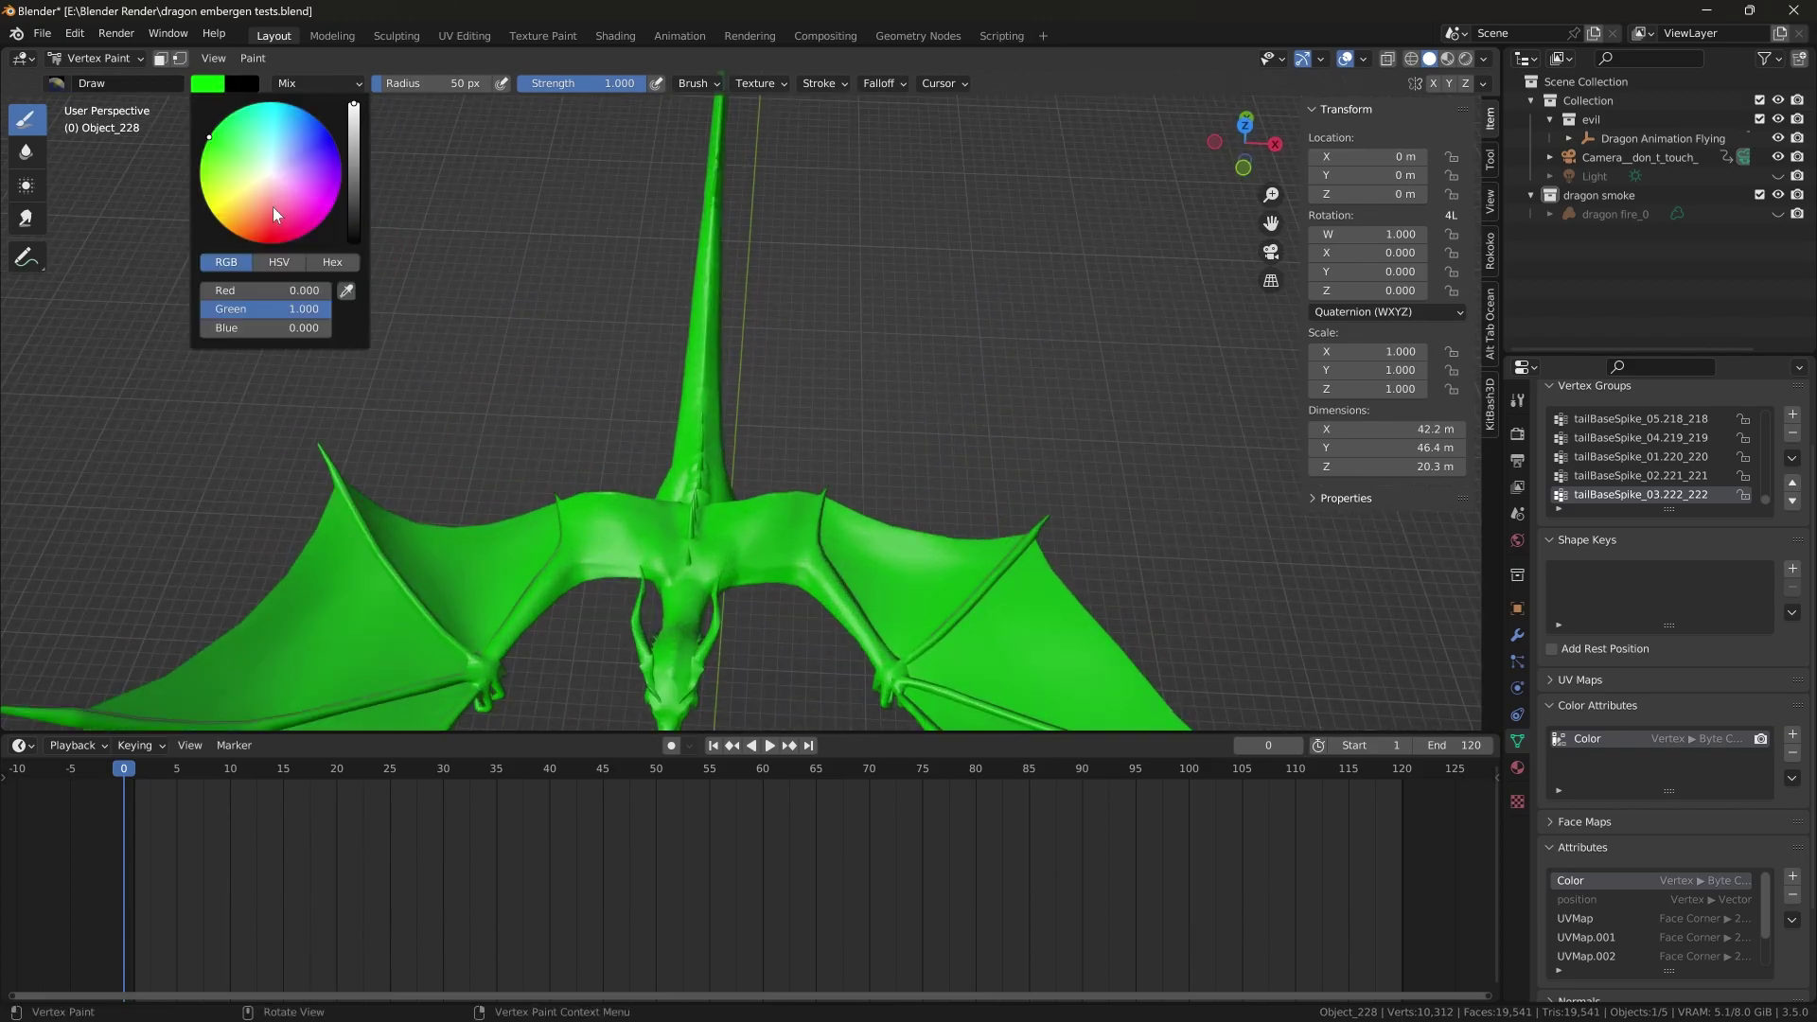
{"action": "mouse_move", "coordinate": [244, 308]}
{"action": "left_mouse_down"}
{"action": "mouse_move", "coordinate": [202, 309]}
{"action": "mouse_move", "coordinate": [329, 289]}
{"action": "left_mouse_up"}
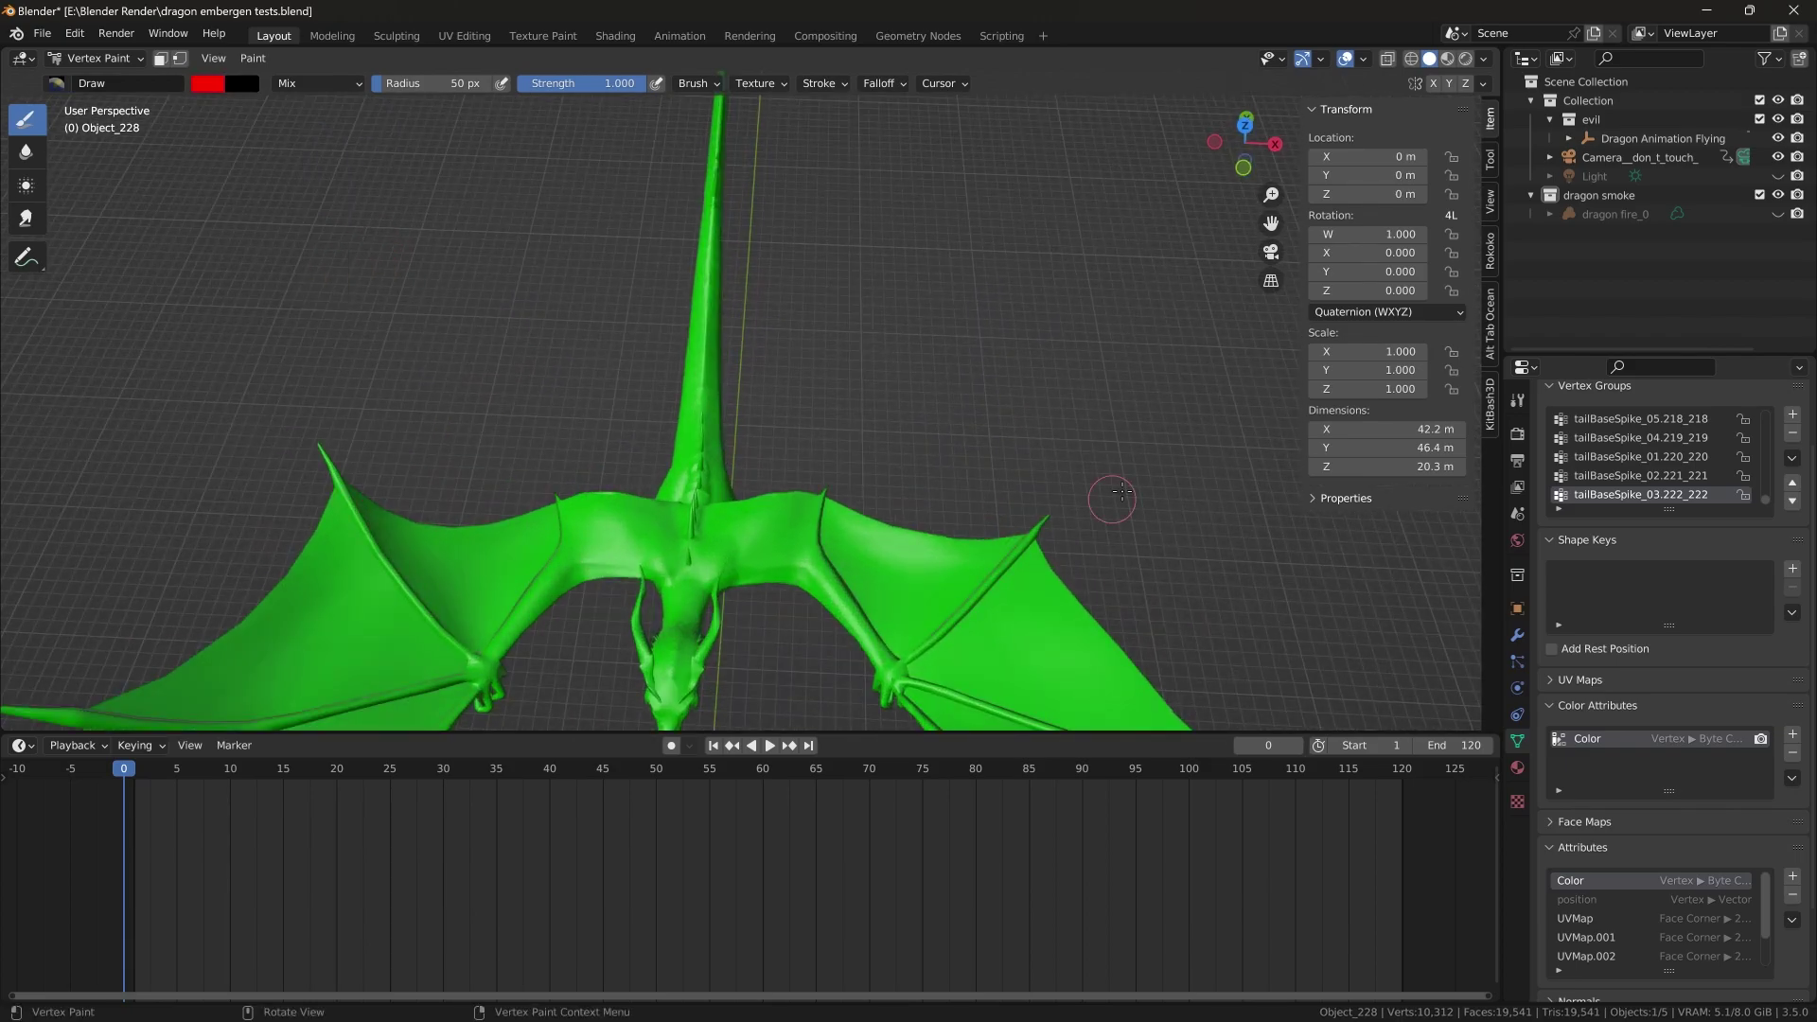
{"action": "mouse_move", "coordinate": [813, 436]}
{"action": "middle_mouse_down"}
{"action": "mouse_move", "coordinate": [795, 473]}
{"action": "mouse_move", "coordinate": [781, 464]}
{"action": "mouse_move", "coordinate": [814, 457]}
{"action": "middle_mouse_up"}
{"action": "mouse_move", "coordinate": [772, 443]}
{"action": "left_mouse_down"}
{"action": "mouse_move", "coordinate": [894, 461]}
{"action": "mouse_move", "coordinate": [757, 454]}
{"action": "mouse_move", "coordinate": [953, 466]}
{"action": "mouse_move", "coordinate": [836, 470]}
{"action": "left_mouse_up"}
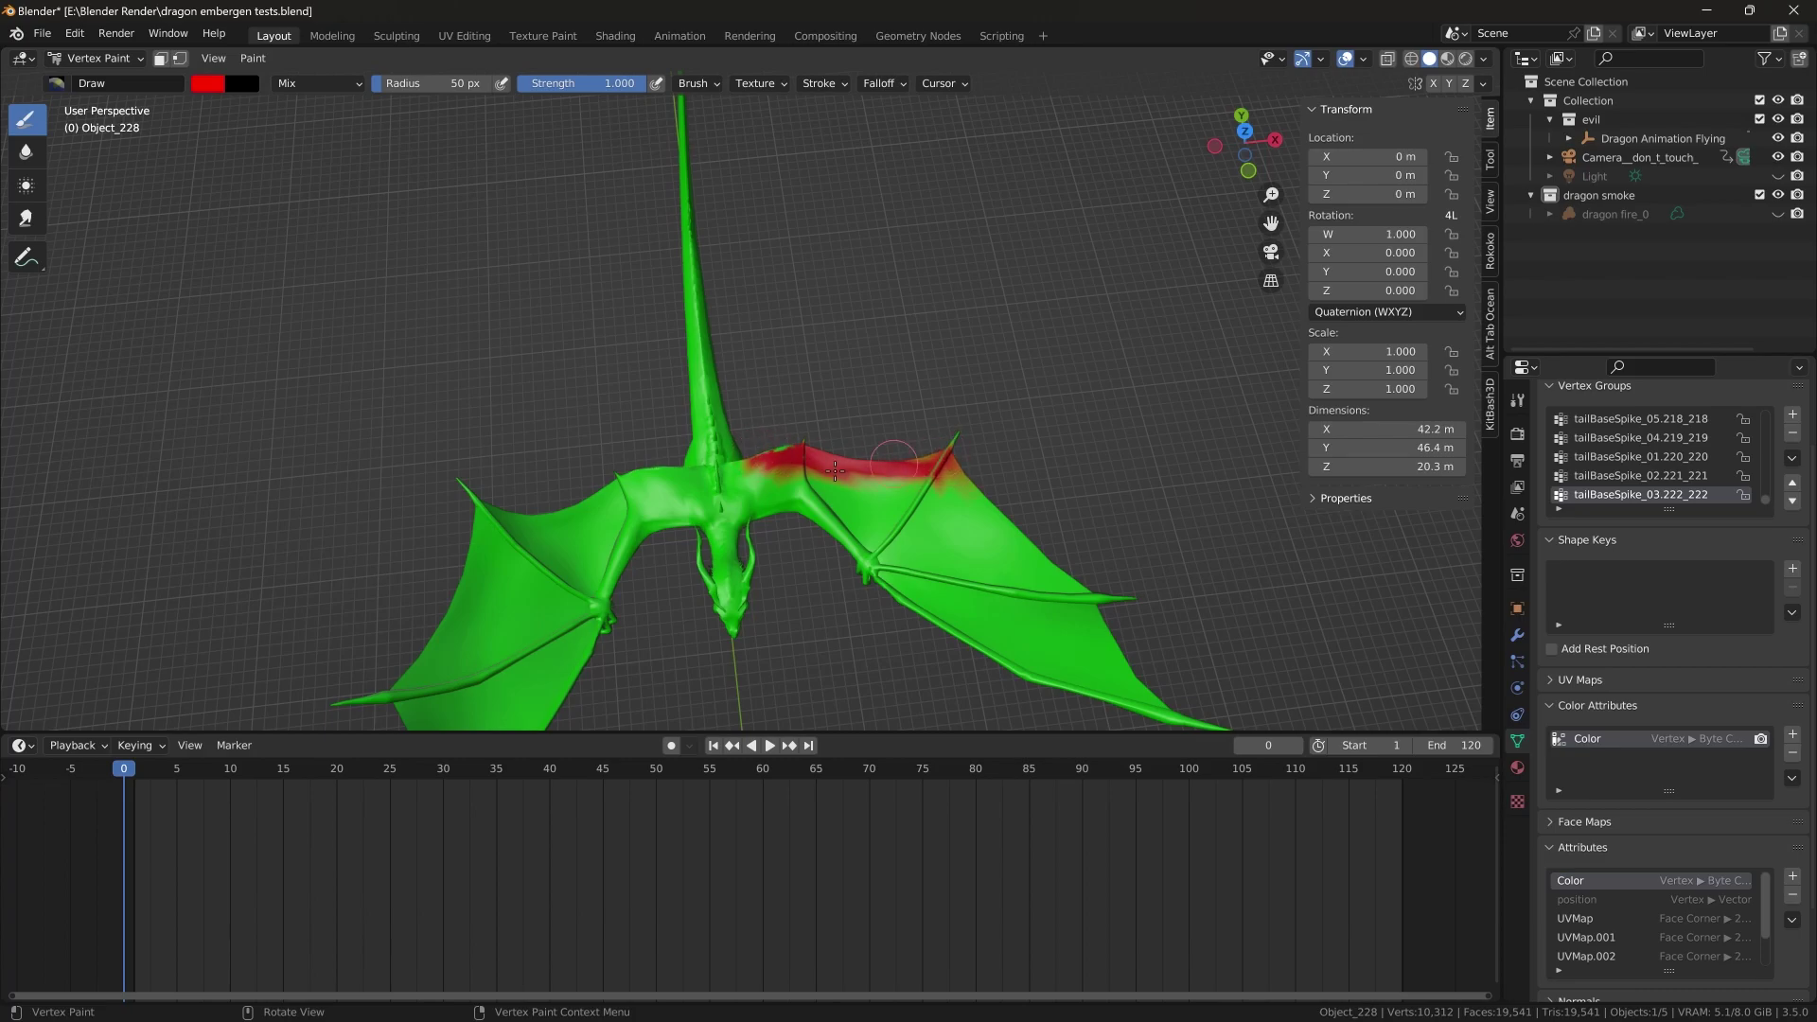
{"action": "mouse_move", "coordinate": [691, 470]}
{"action": "left_mouse_down"}
{"action": "mouse_move", "coordinate": [504, 531]}
{"action": "mouse_move", "coordinate": [474, 503]}
{"action": "left_mouse_up"}
{"action": "middle_click_drag", "start_coordinate": [515, 511], "coordinate": [1088, 582]}
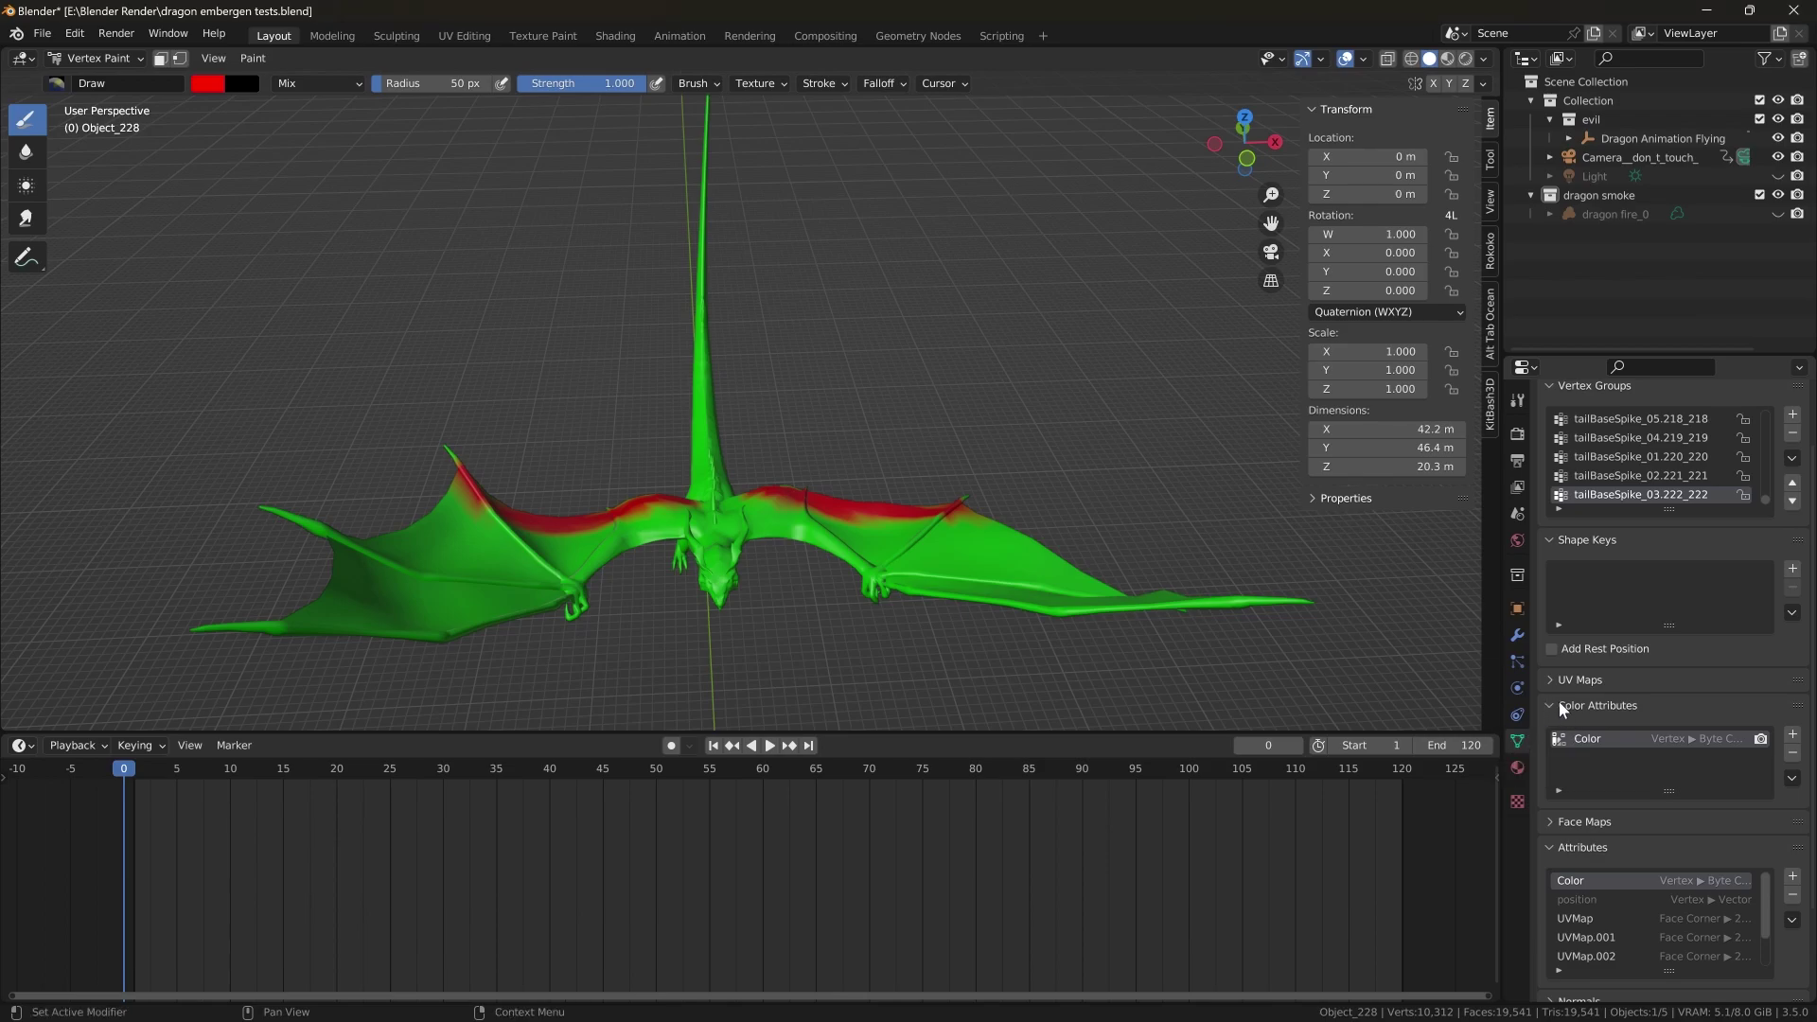
Convert the dragon's Color attribute to the Vertex domain as Byte Color
{"action": "left_click", "coordinate": [1791, 778]}
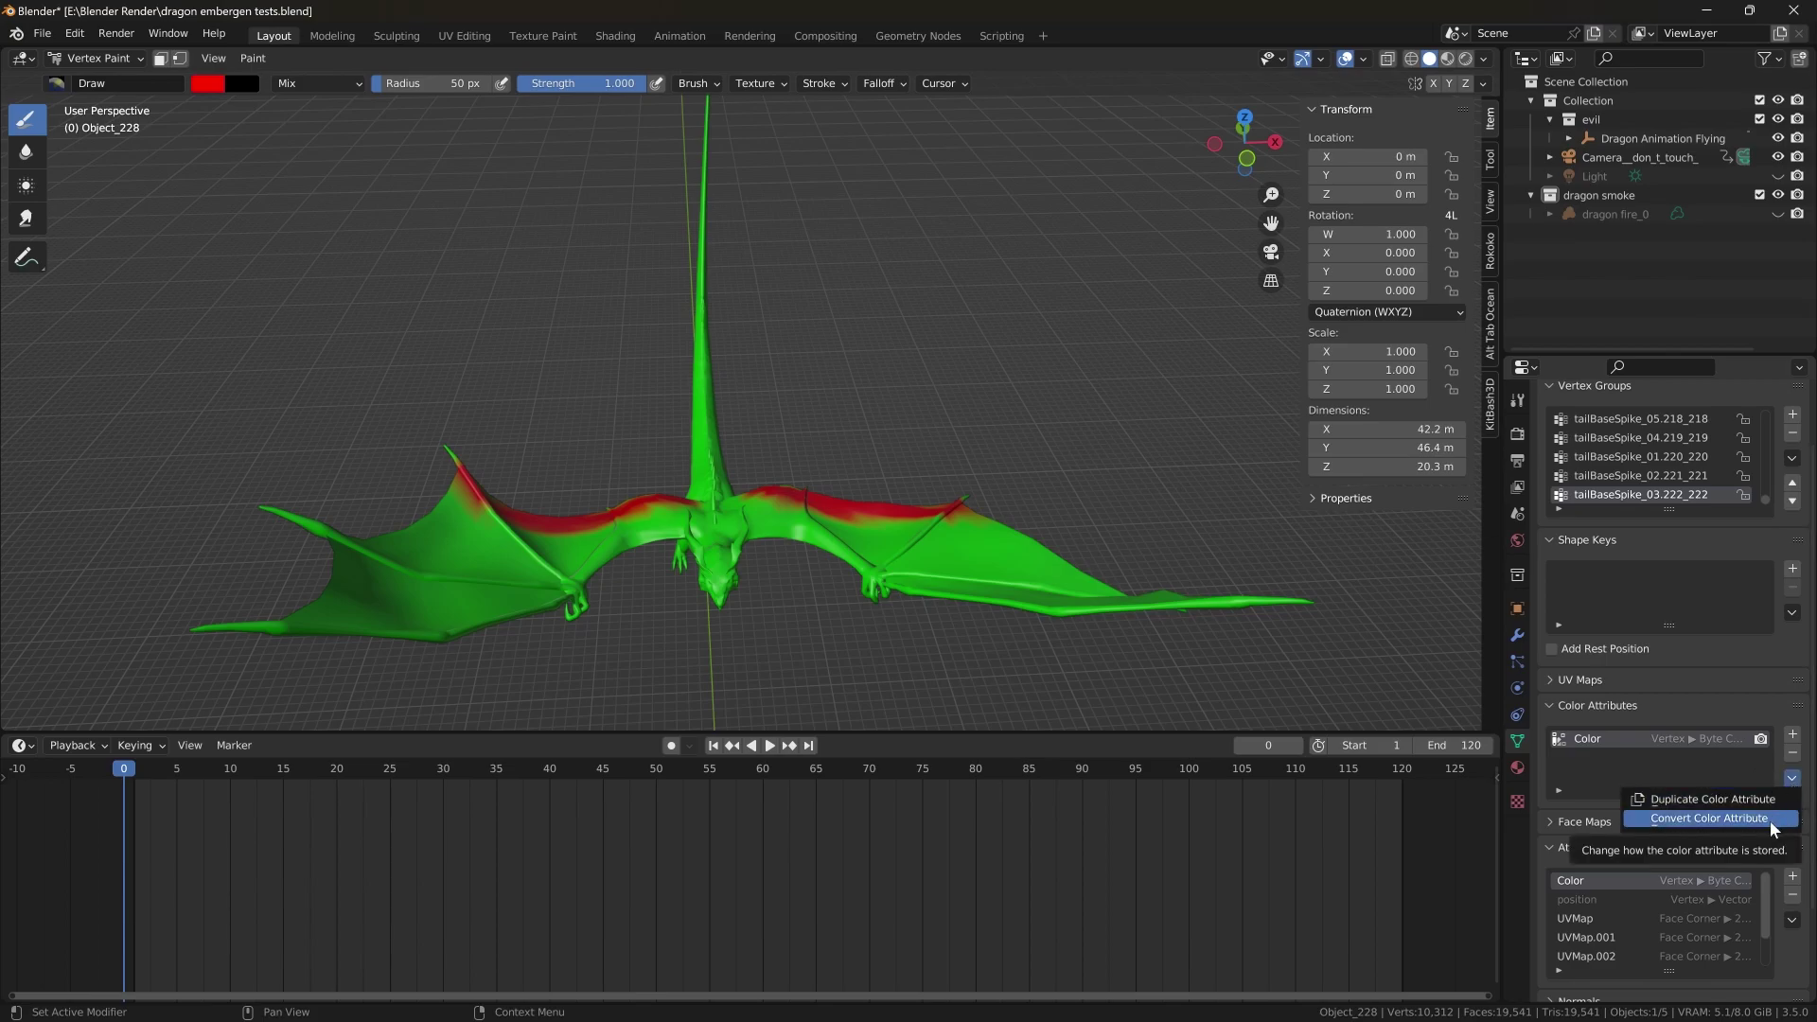
{"action": "left_click", "coordinate": [1770, 818]}
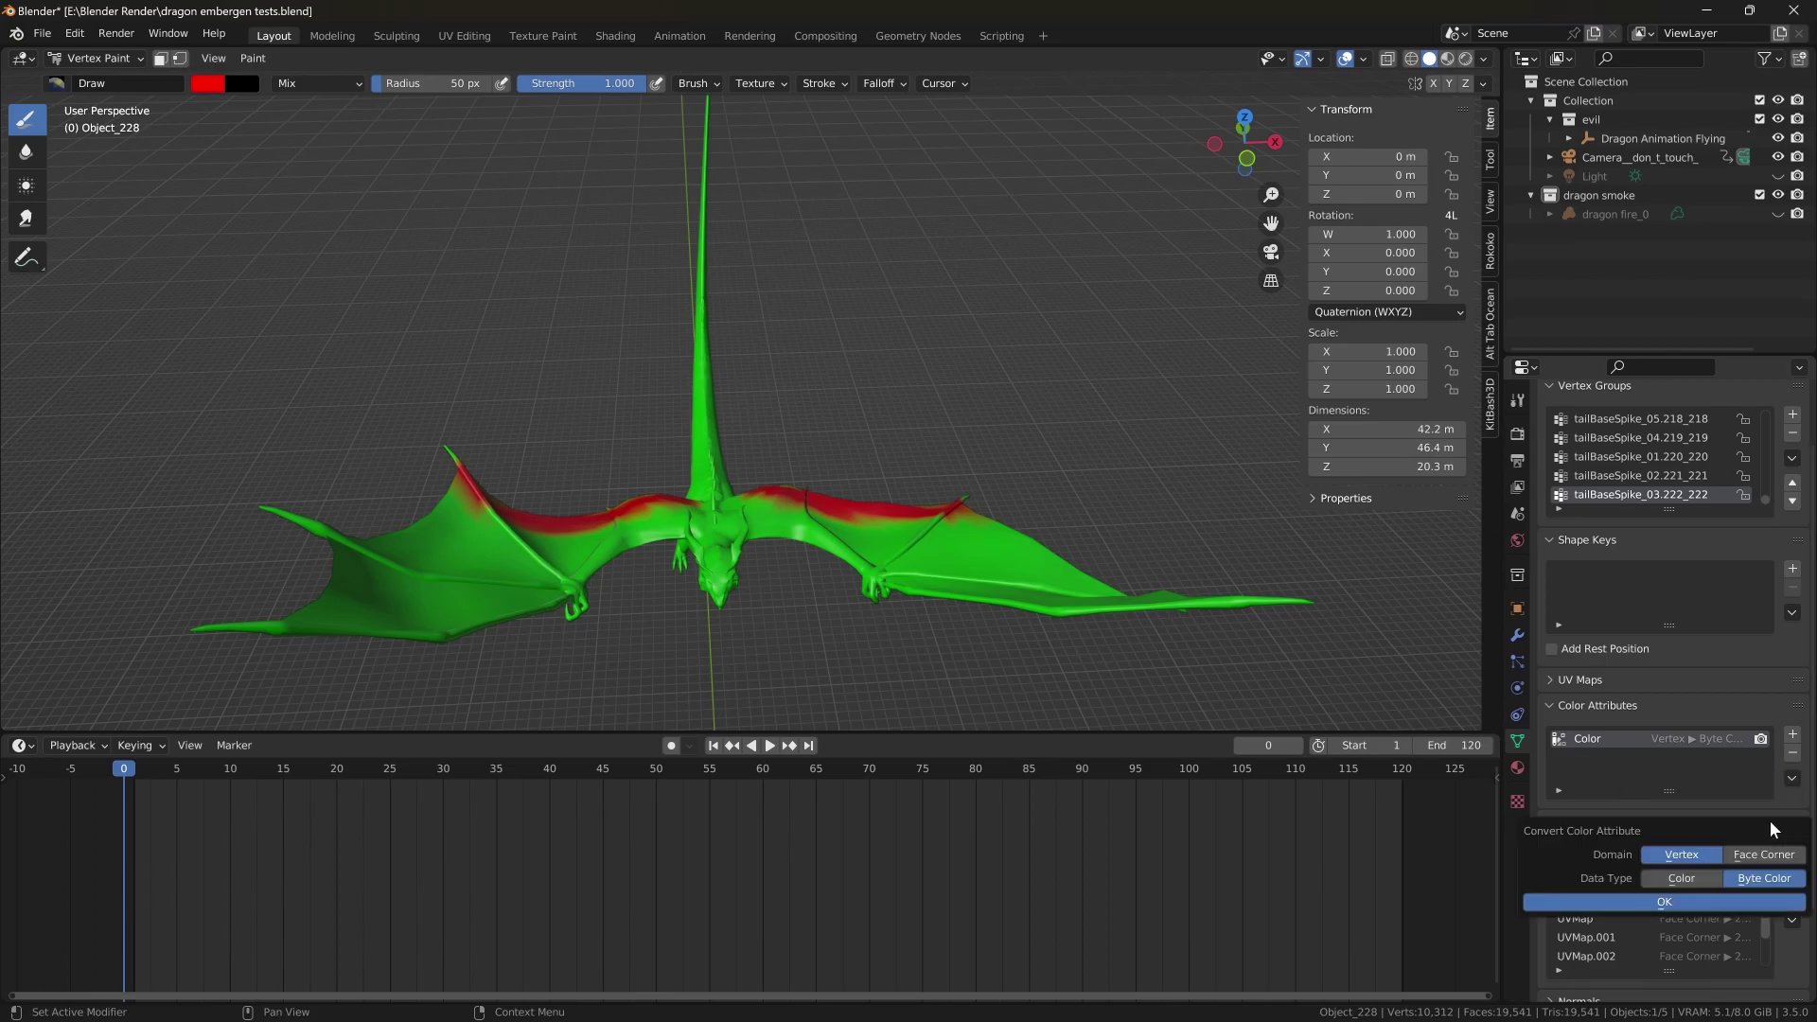
{"action": "left_click", "coordinate": [1706, 904]}
{"action": "scroll", "coordinate": [951, 592], "scroll_direction": "down", "scroll_amount": 2}
Leave Vertex Paint for Object Mode with the wings spread level in view
{"action": "middle_click_drag", "start_coordinate": [951, 592], "coordinate": [1088, 634]}
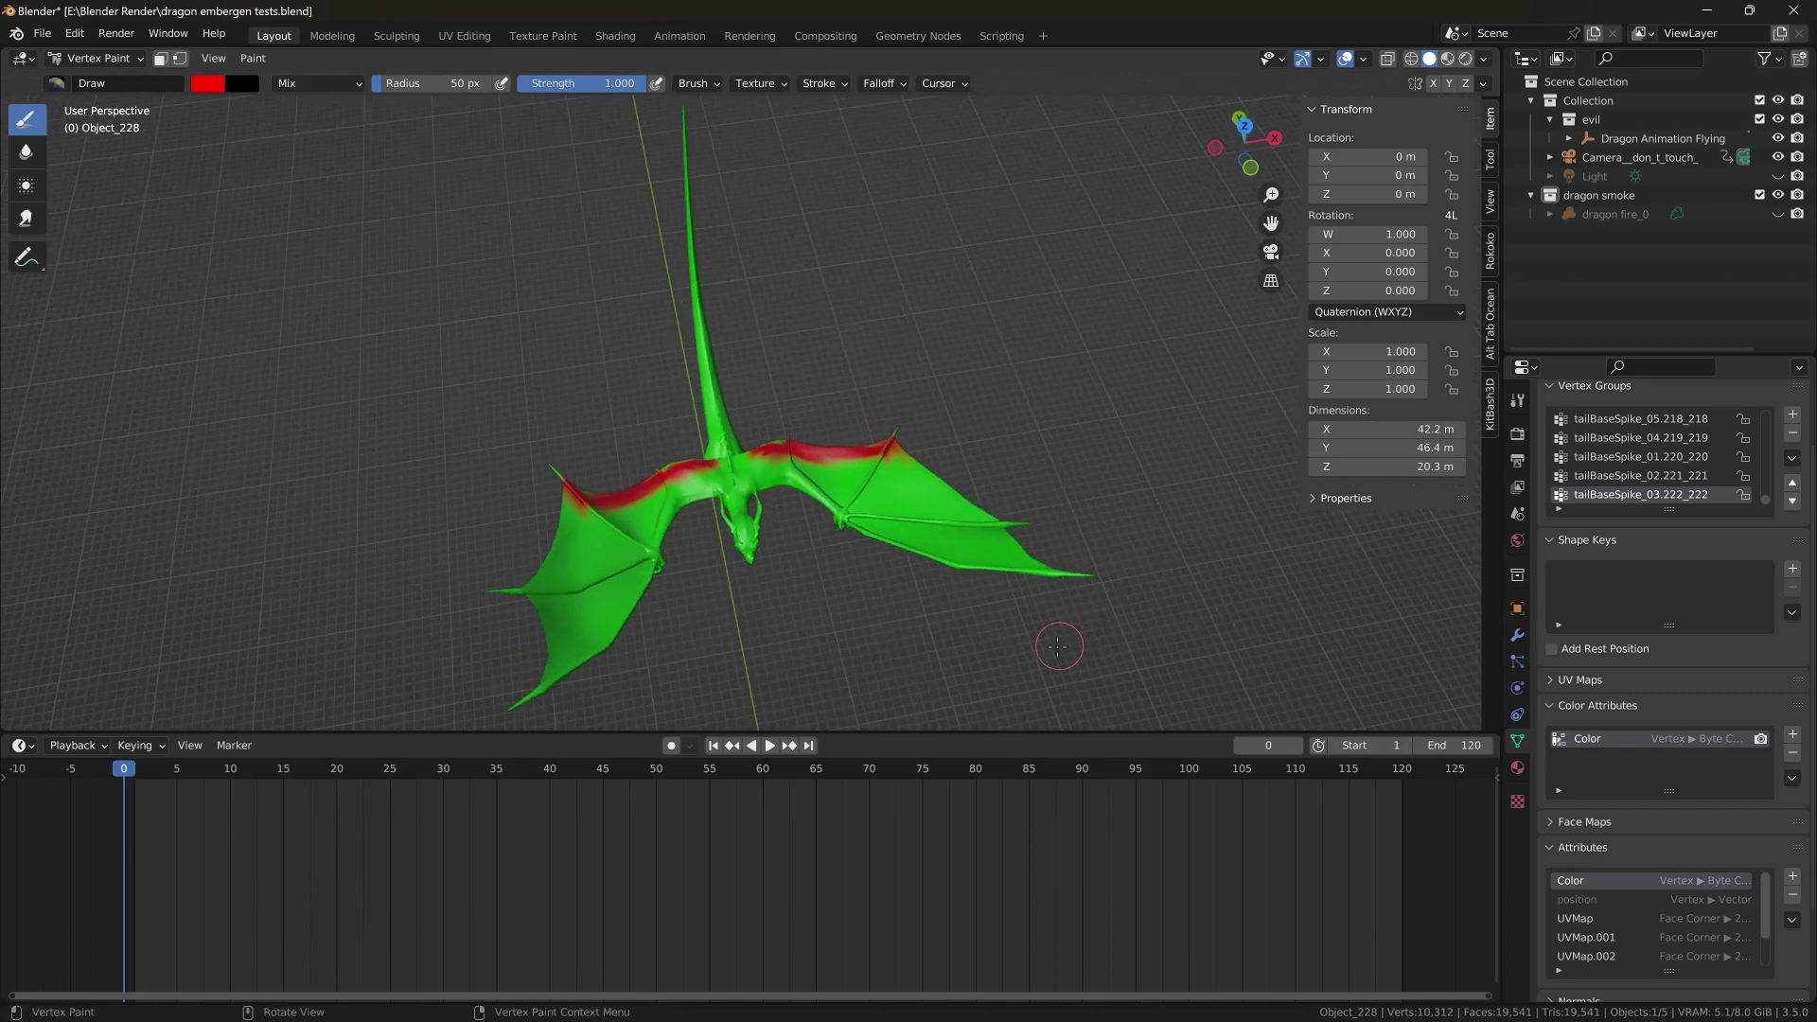
{"action": "left_click", "coordinate": [95, 57]}
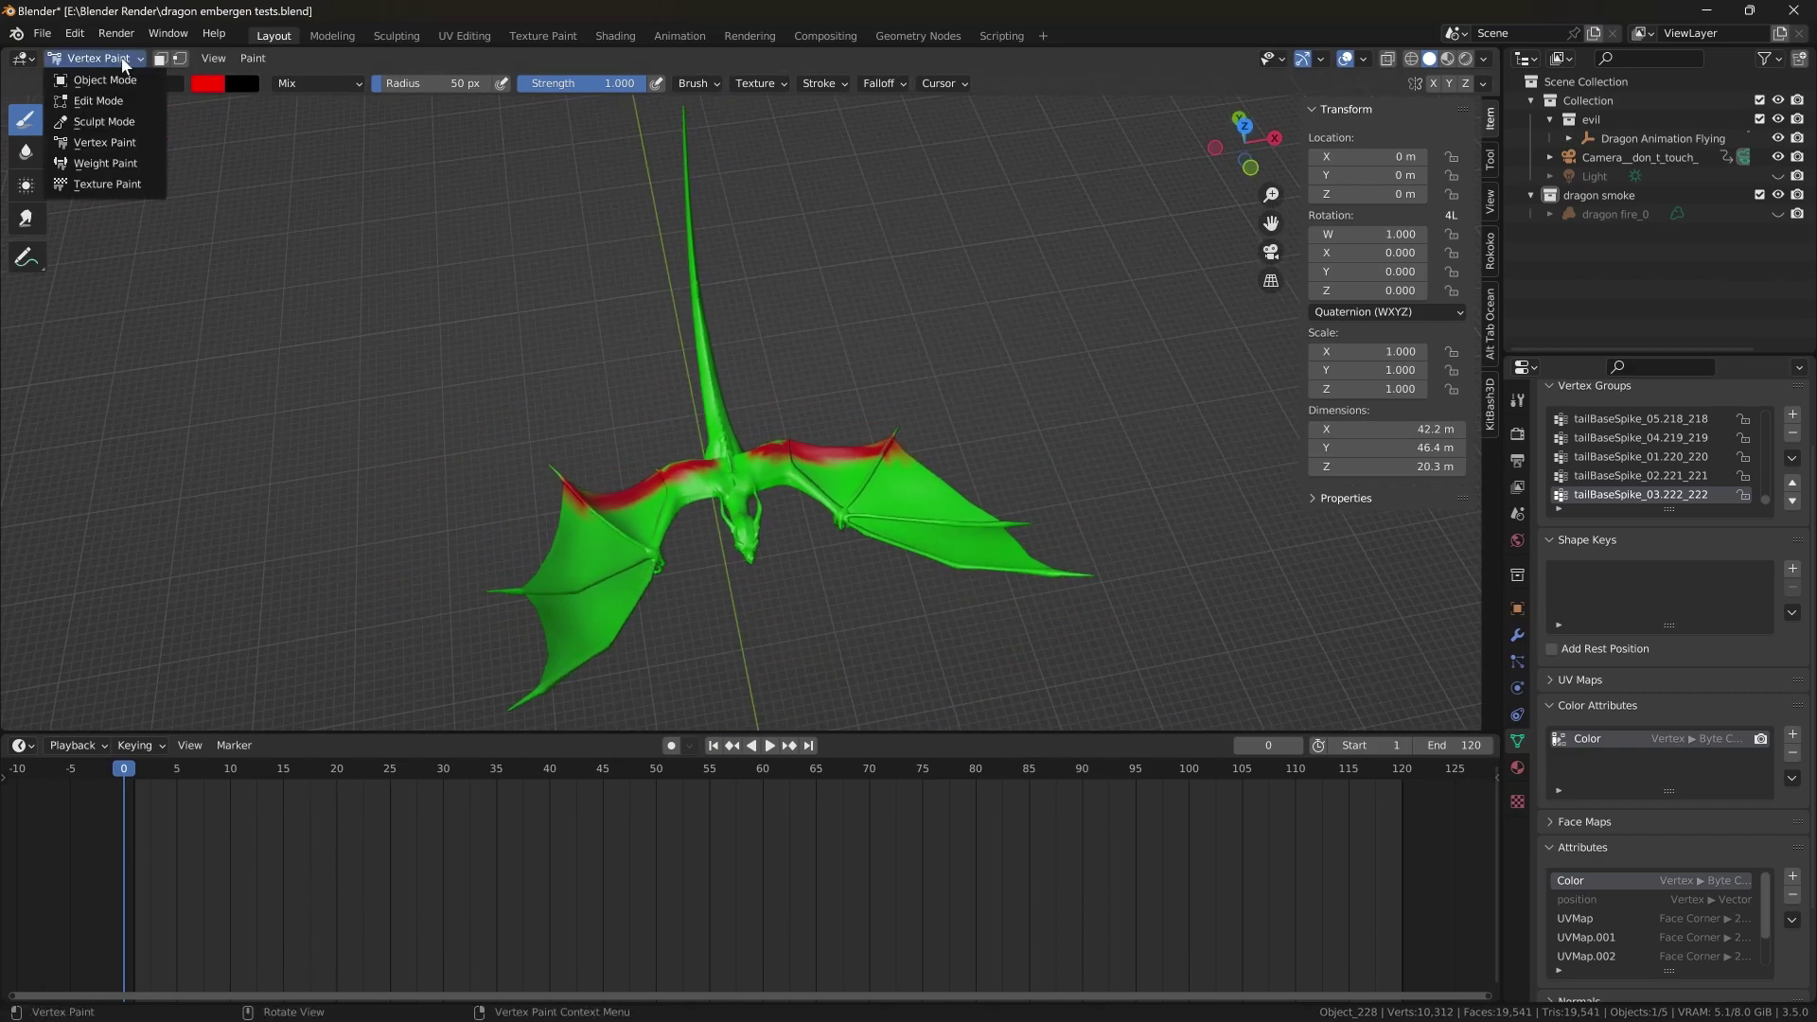
{"action": "left_click", "coordinate": [95, 83]}
{"action": "middle_click_drag", "start_coordinate": [492, 579], "coordinate": [412, 462]}
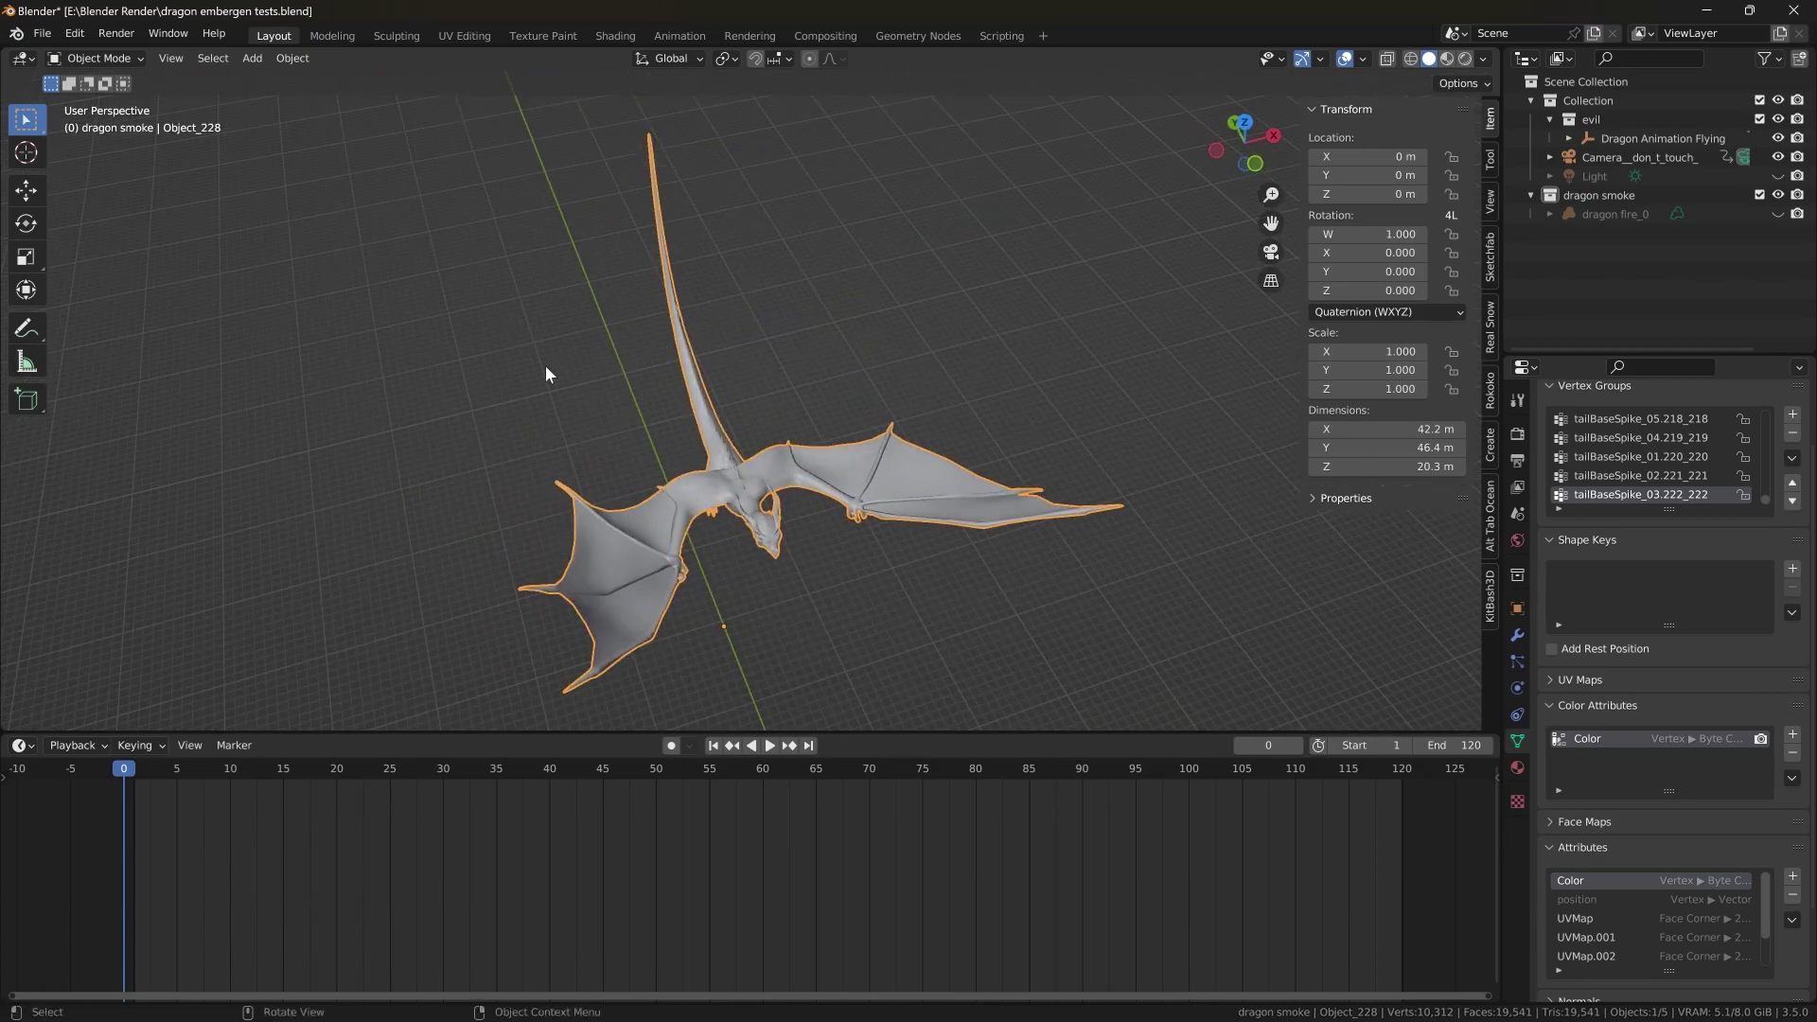
{"action": "left_click", "coordinate": [42, 28]}
{"action": "mouse_move", "coordinate": [95, 297]}
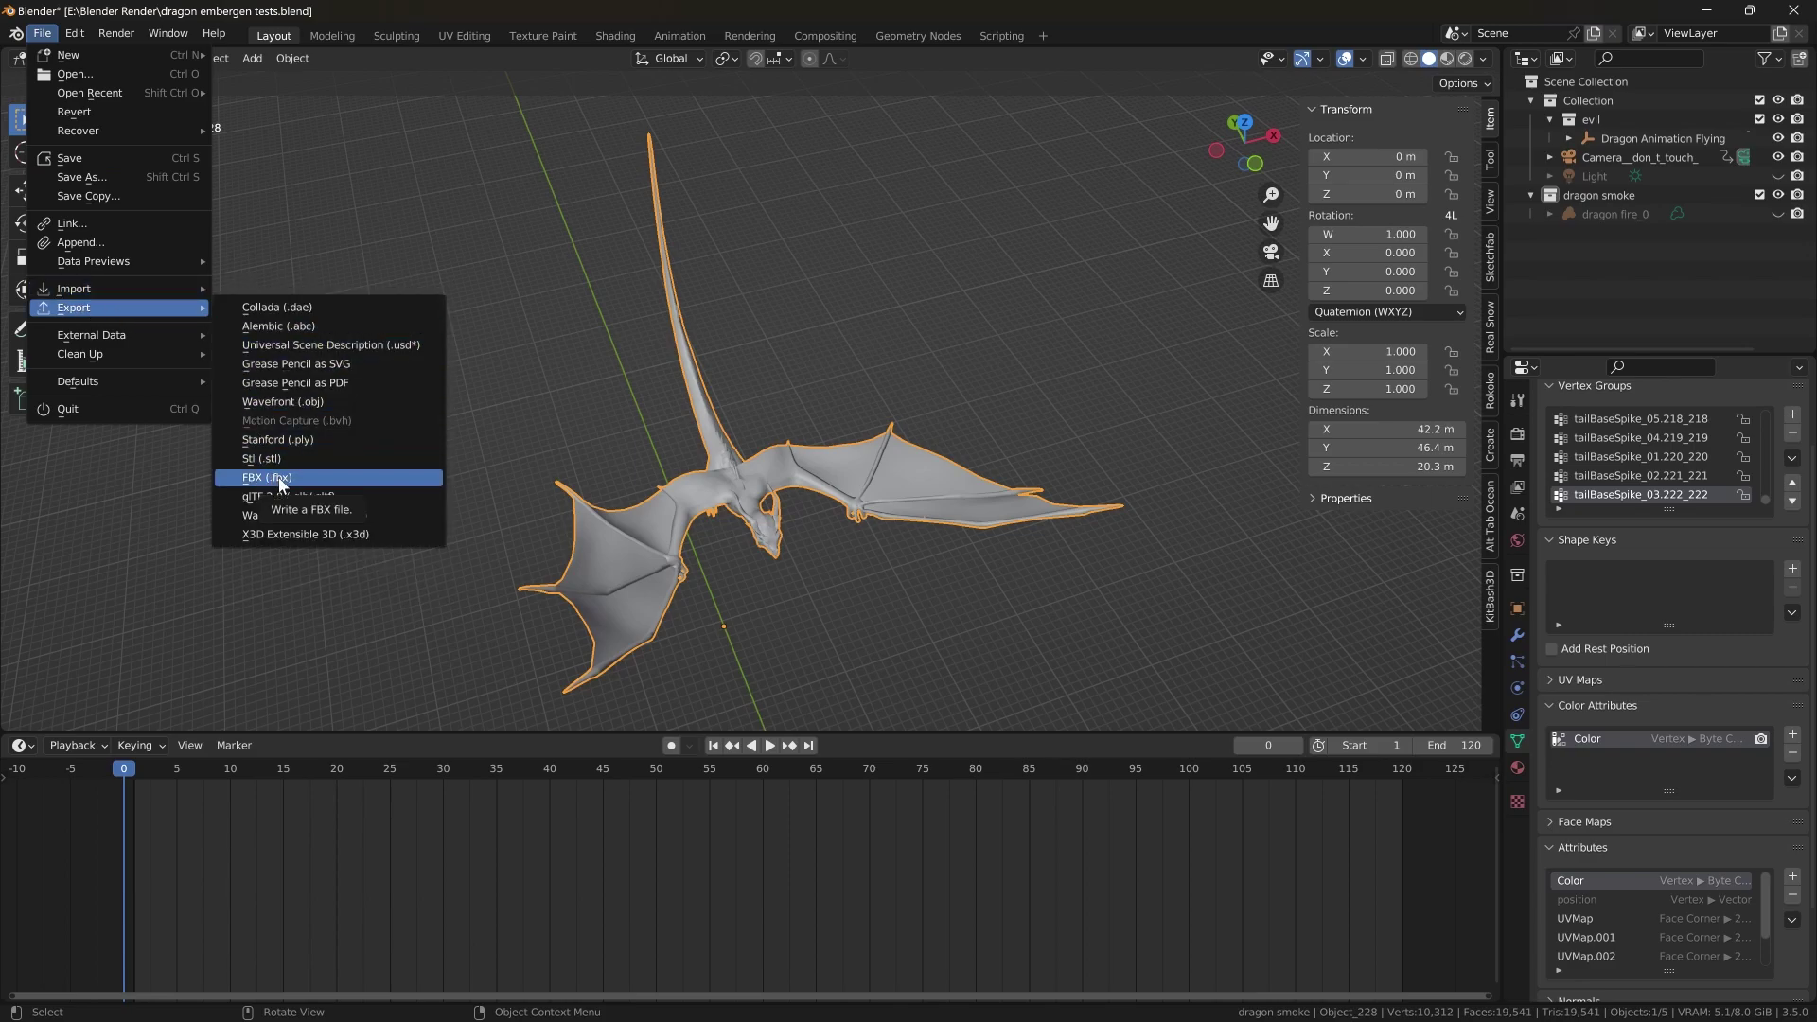
{"action": "left_click", "coordinate": [282, 478]}
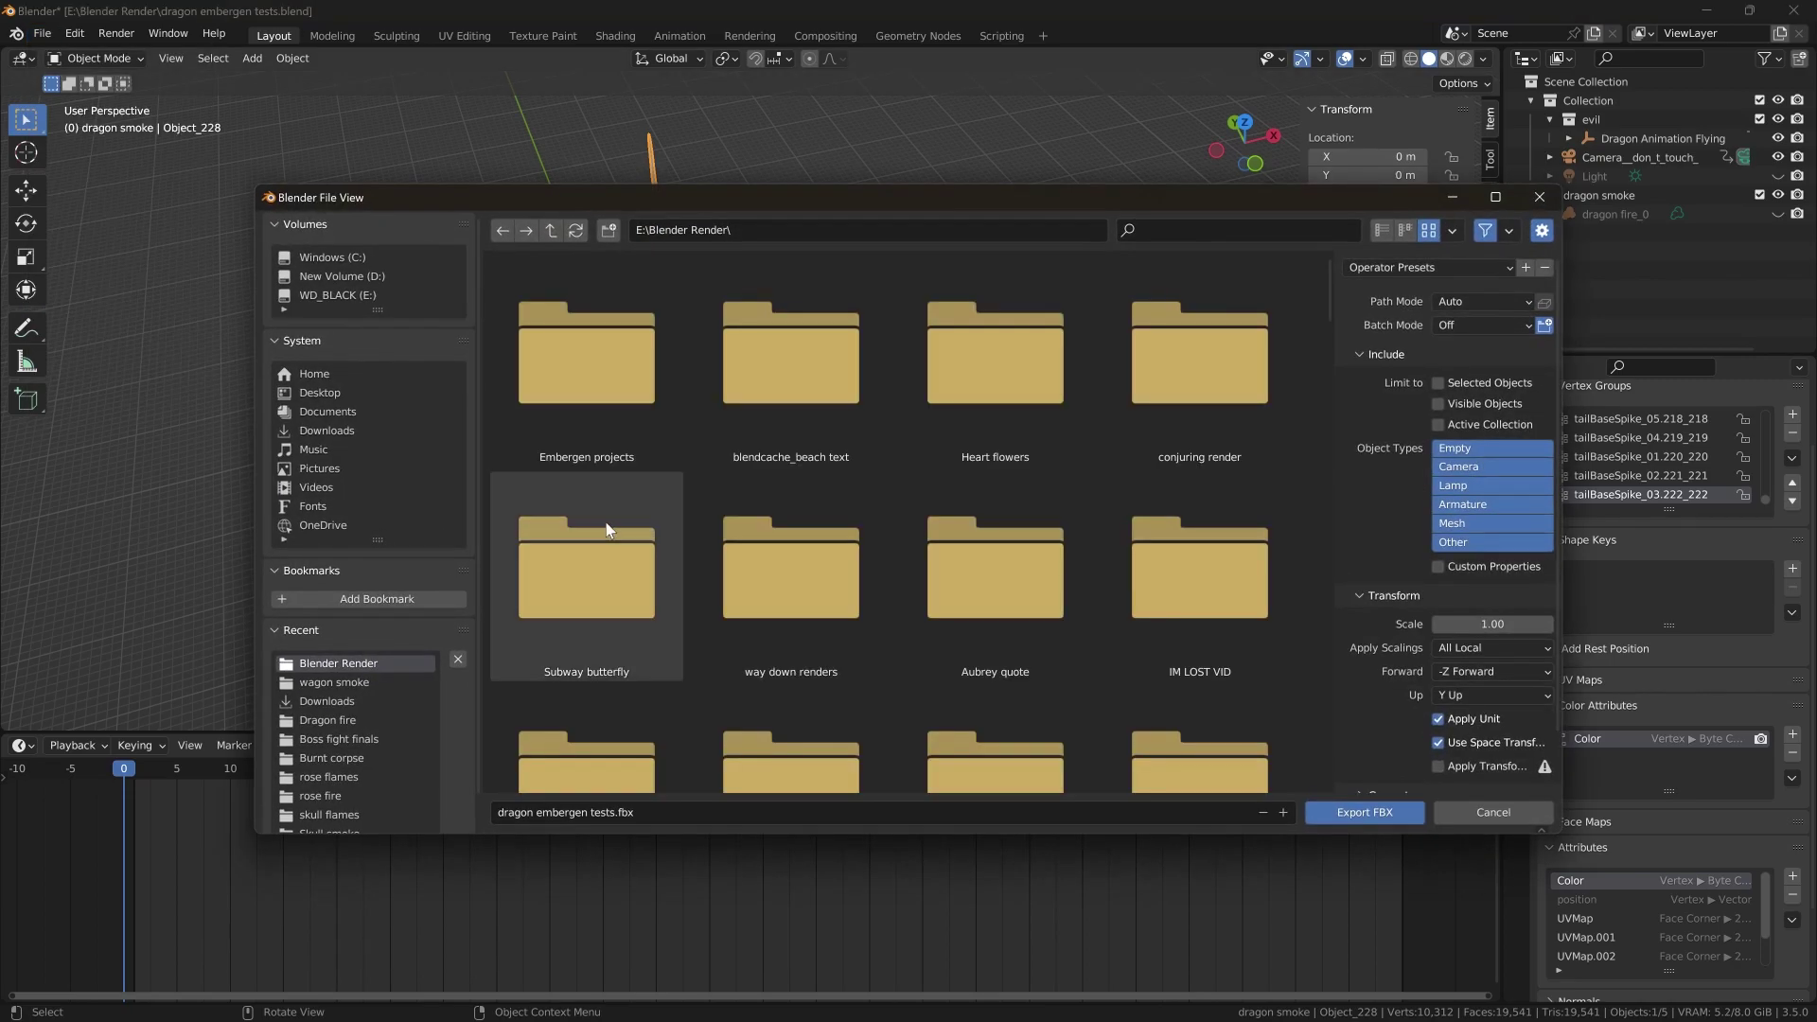
{"action": "scroll", "coordinate": [1376, 516], "scroll_direction": "down", "scroll_amount": 3}
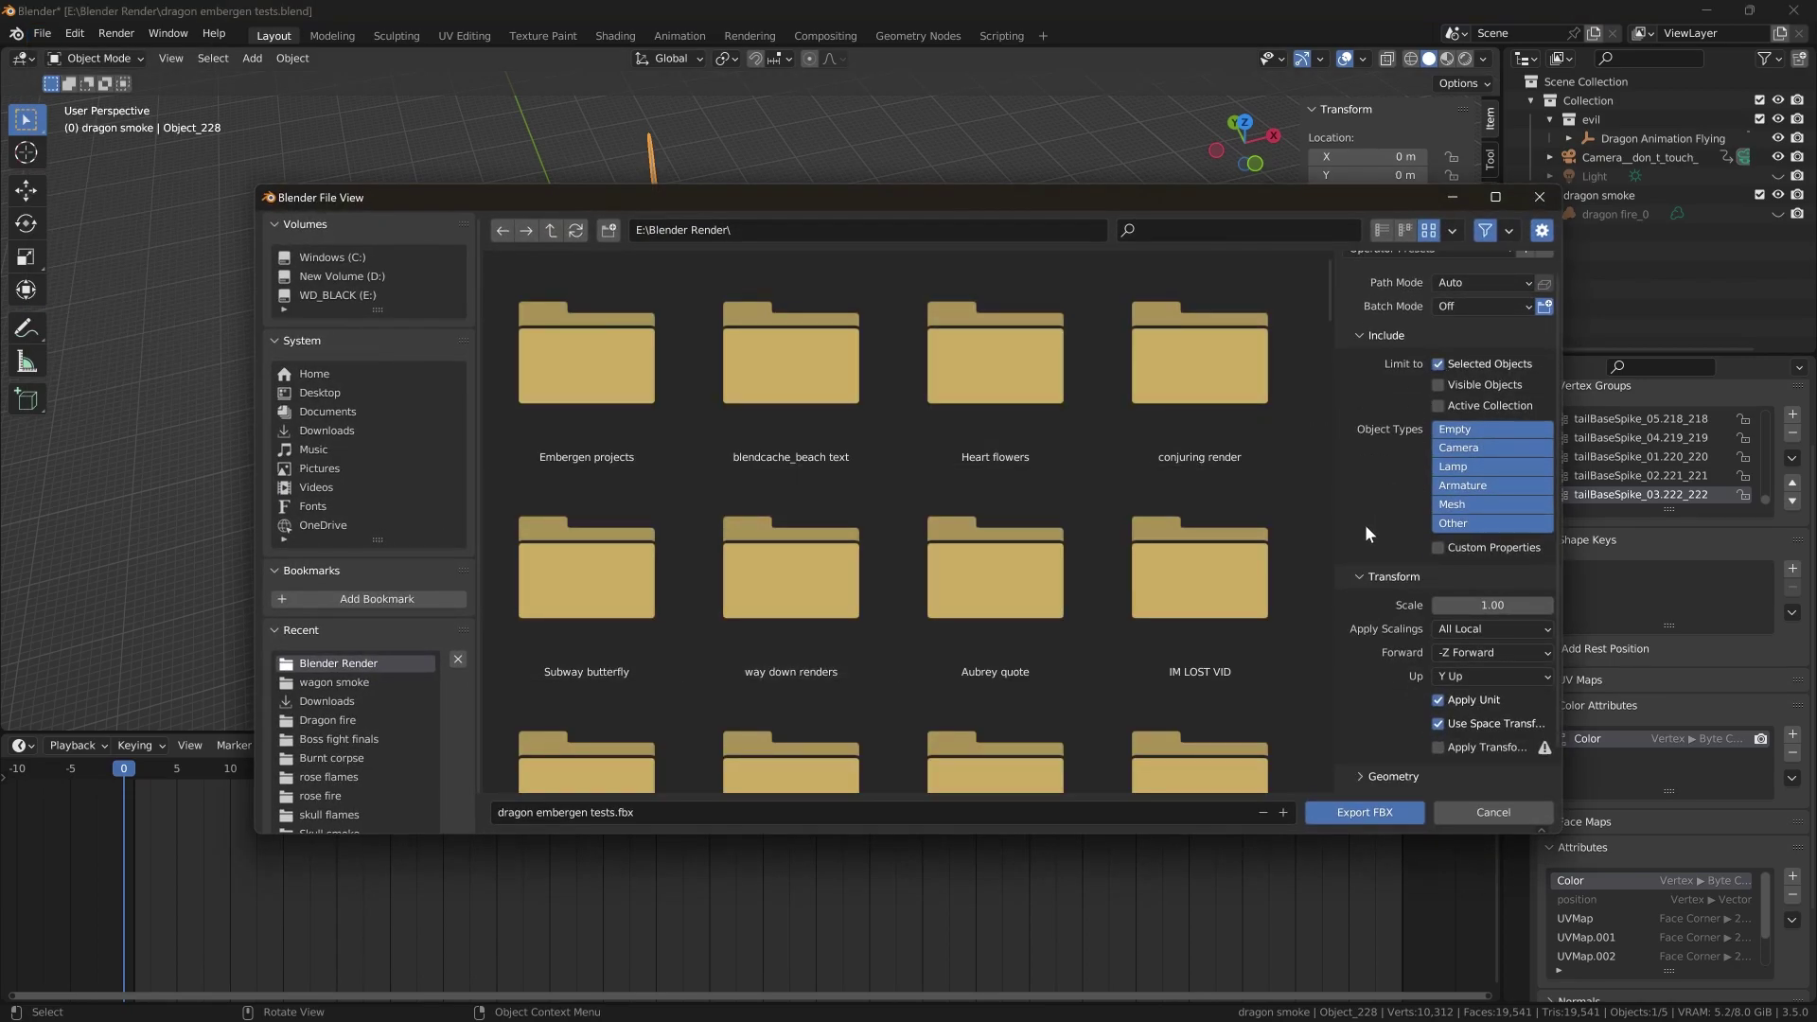
{"action": "scroll", "coordinate": [1246, 543], "scroll_direction": "down", "scroll_amount": 2}
{"action": "scroll", "coordinate": [1246, 543], "scroll_direction": "down", "scroll_amount": 3}
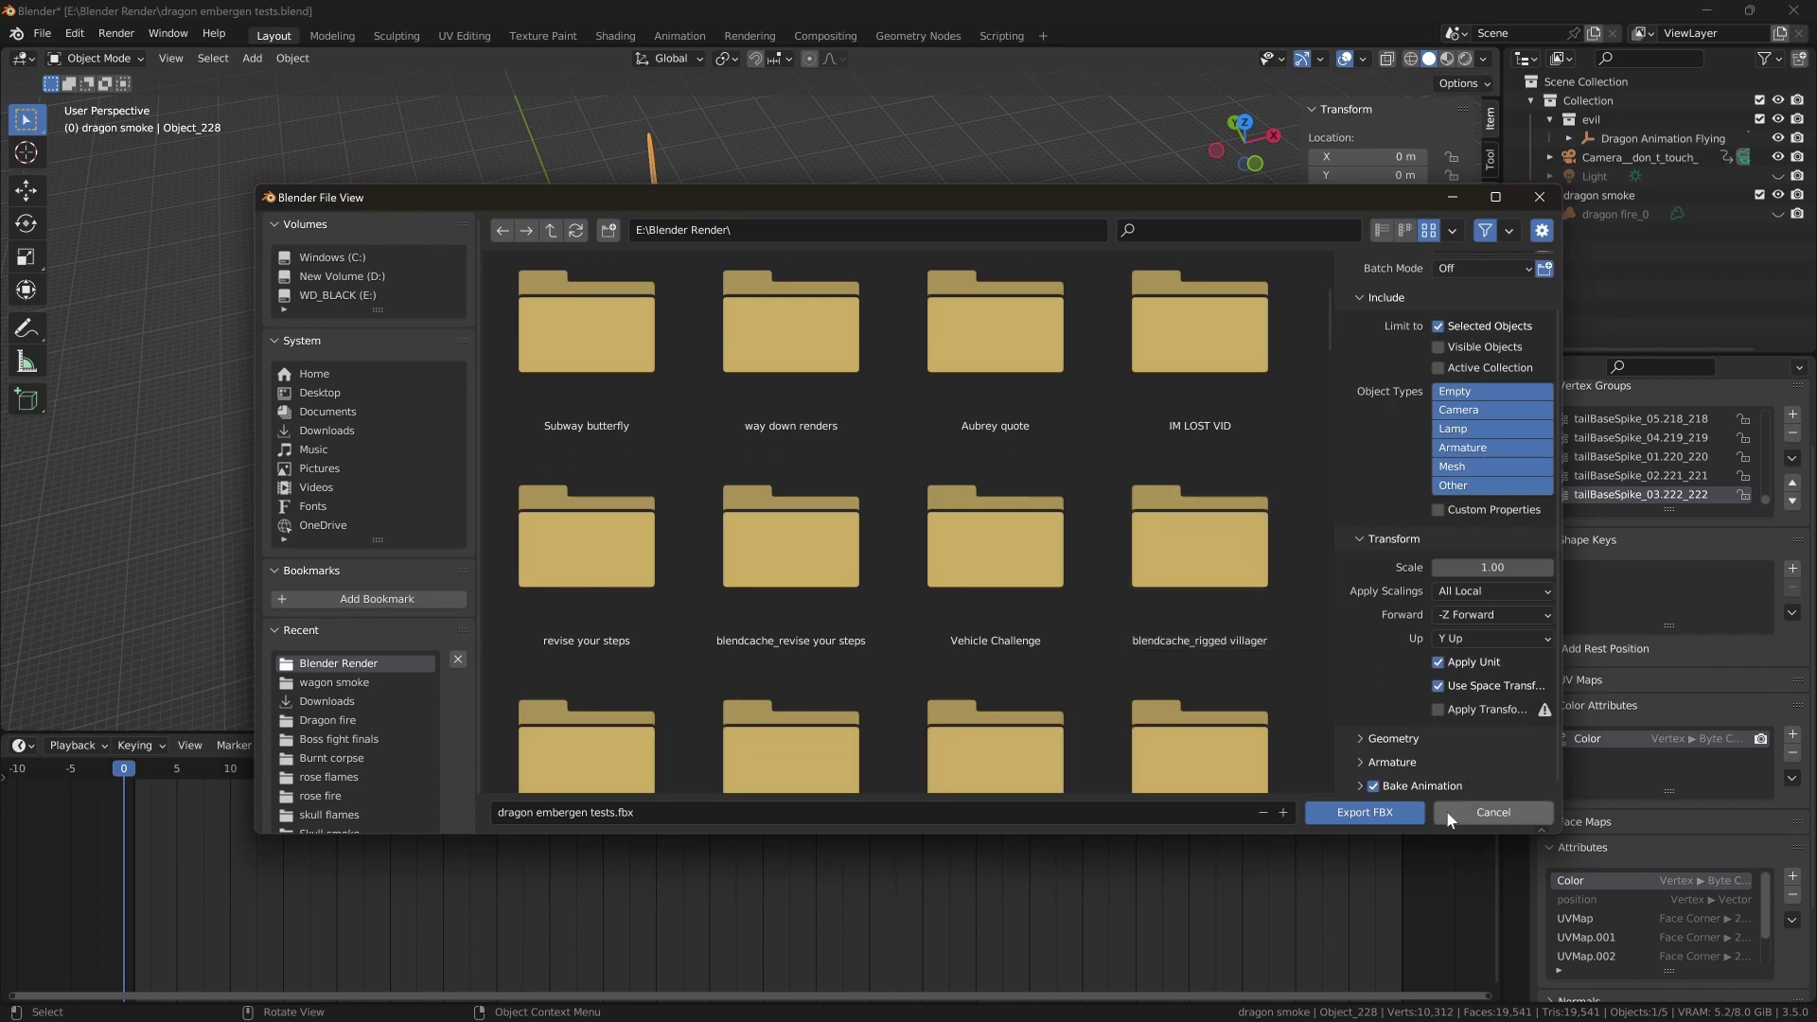
{"action": "left_click", "coordinate": [1469, 816]}
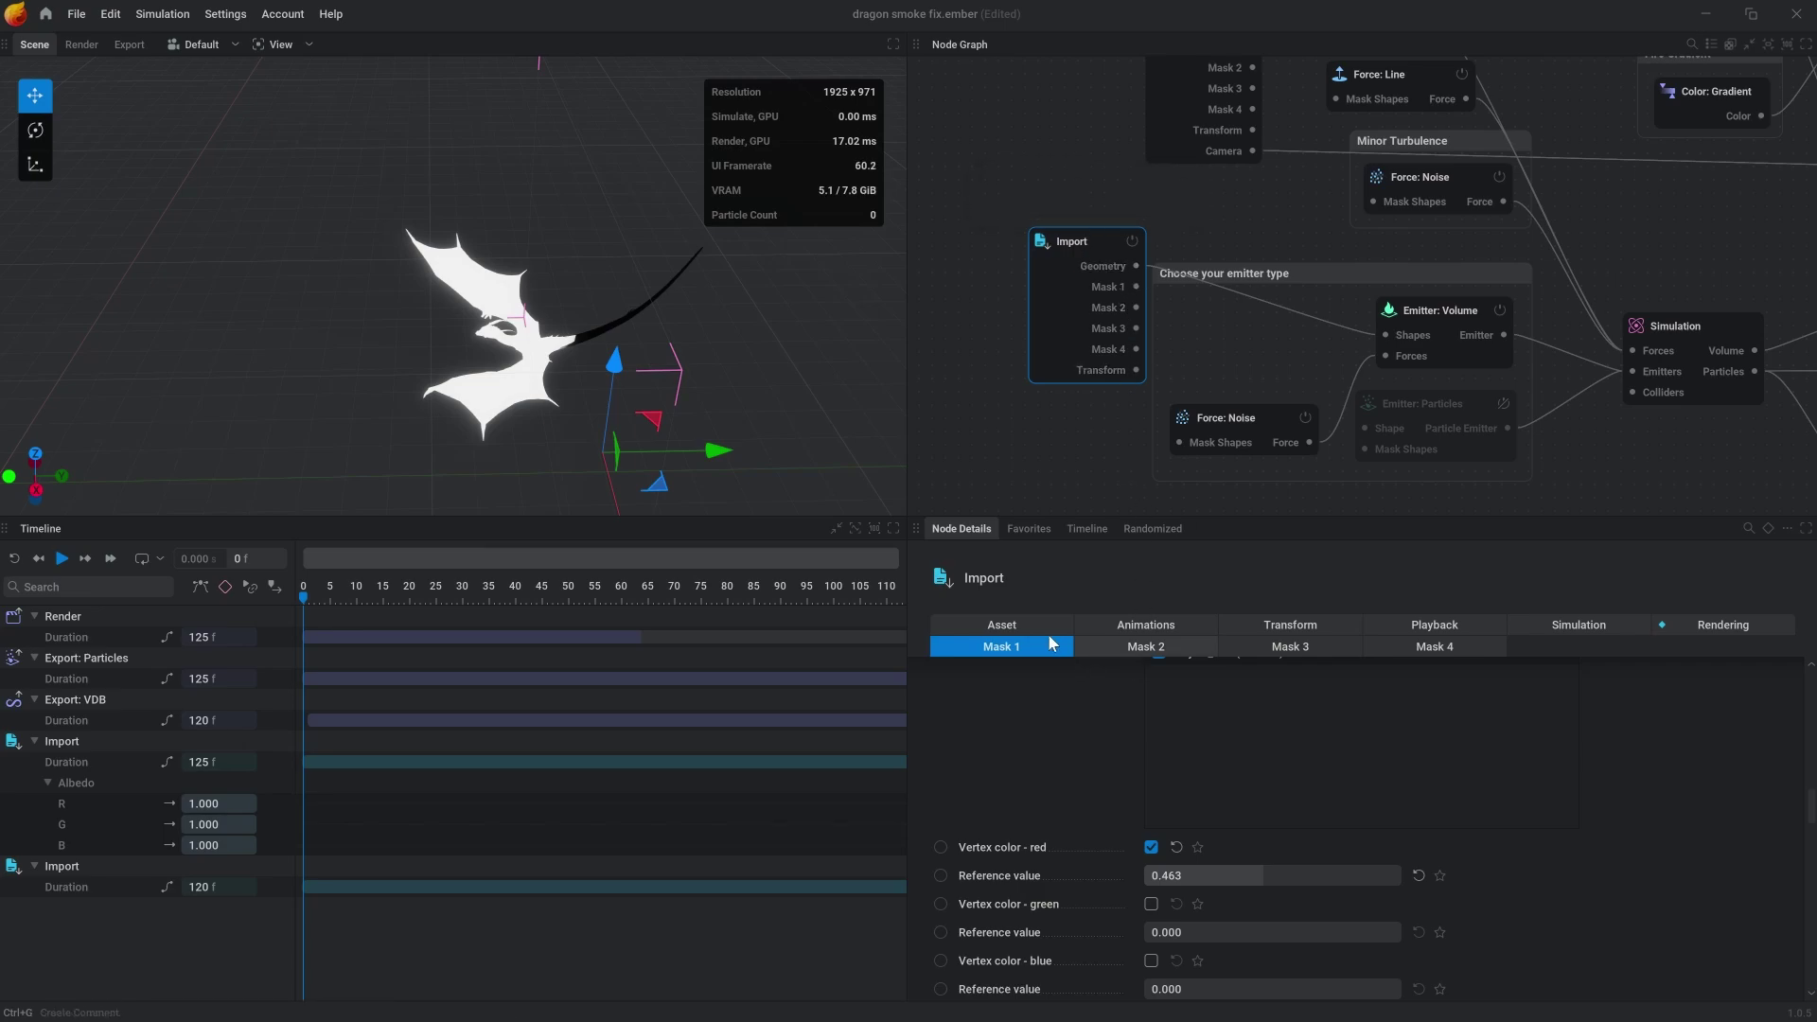
Remove the Import-to-Emitter: Volume wire and connect Import's Mask 1 to the Shapes input
{"action": "left_click", "coordinate": [1005, 627]}
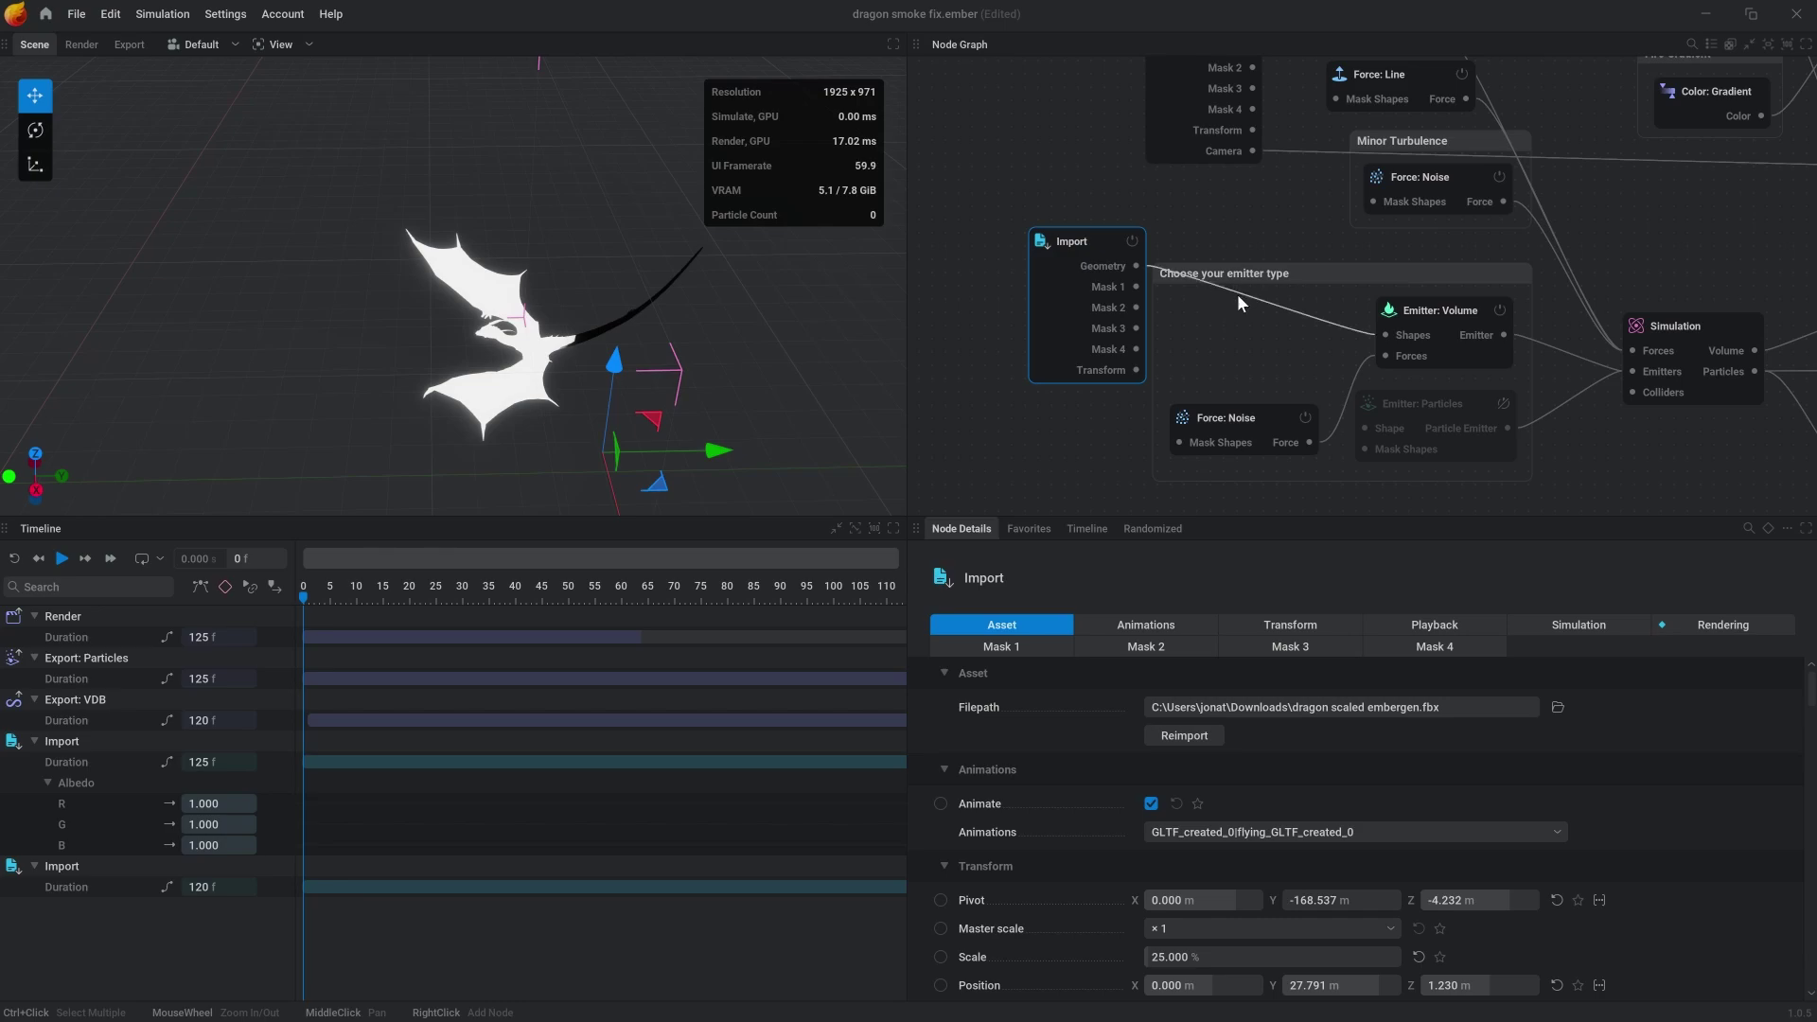
{"action": "right_click", "coordinate": [1281, 303]}
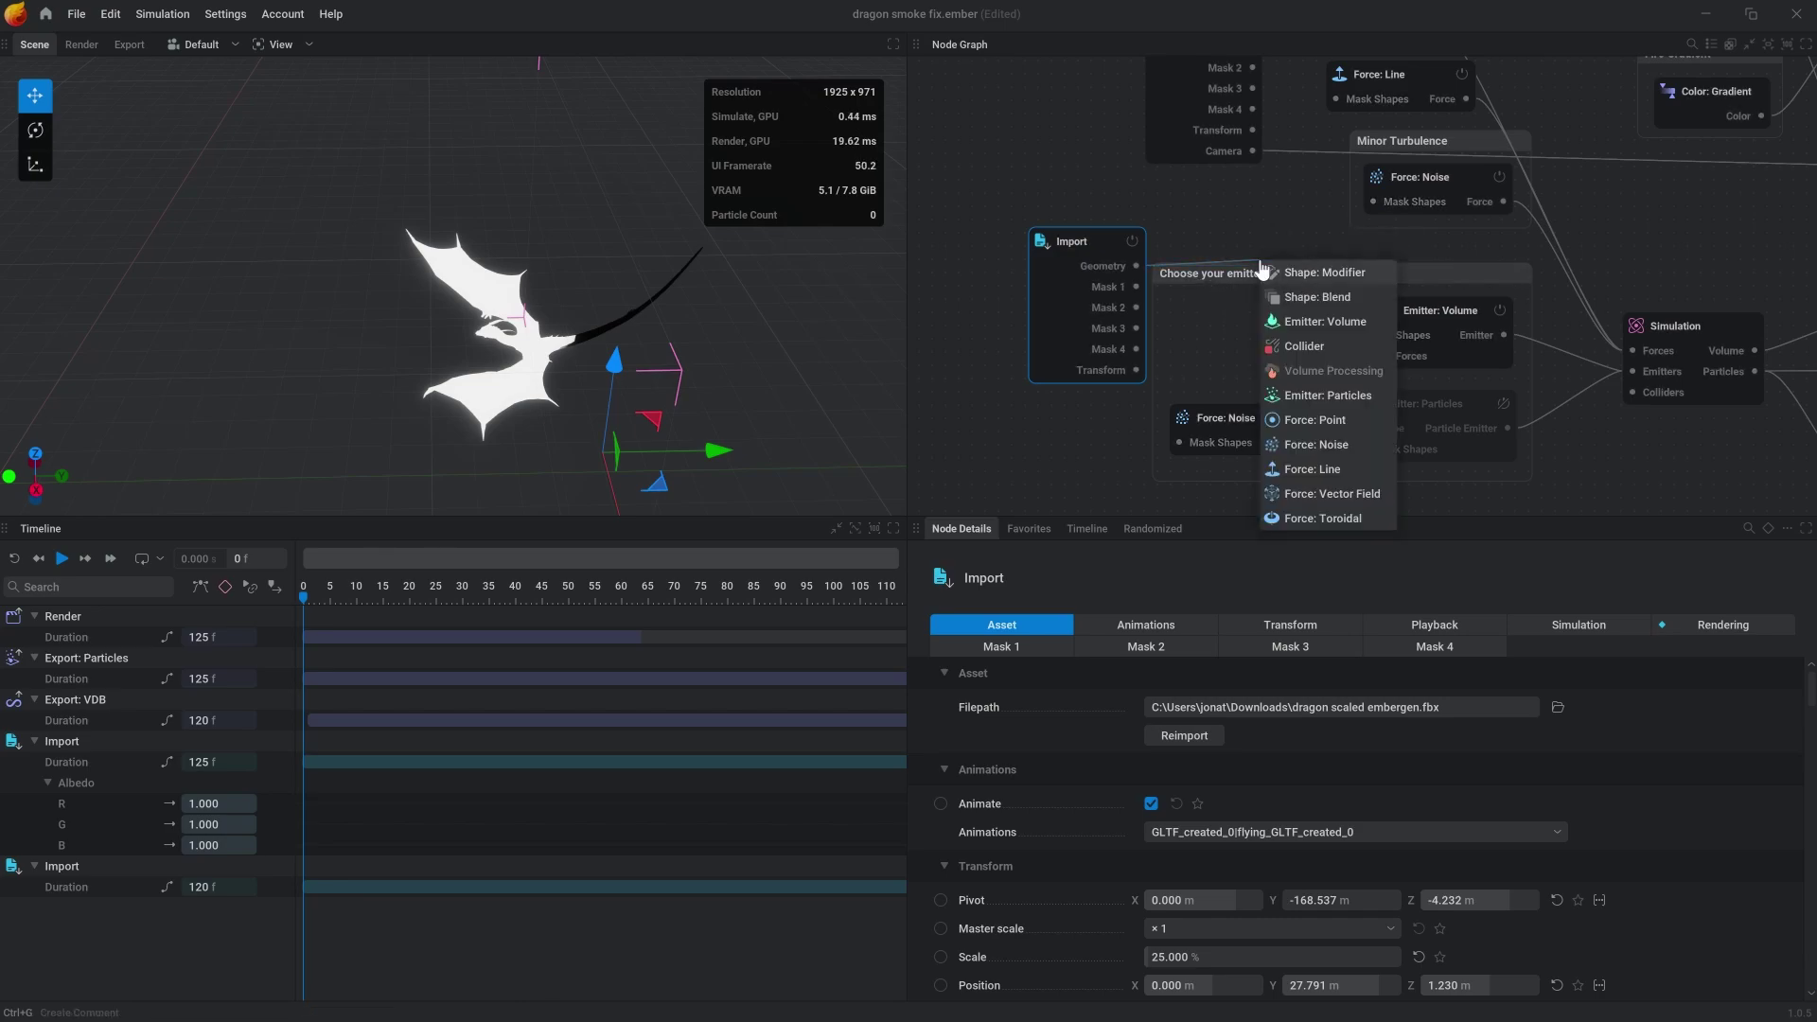
{"action": "left_click", "coordinate": [1200, 302]}
{"action": "left_click_drag", "start_coordinate": [1135, 289], "coordinate": [1386, 335]}
{"action": "left_click", "coordinate": [1121, 290]}
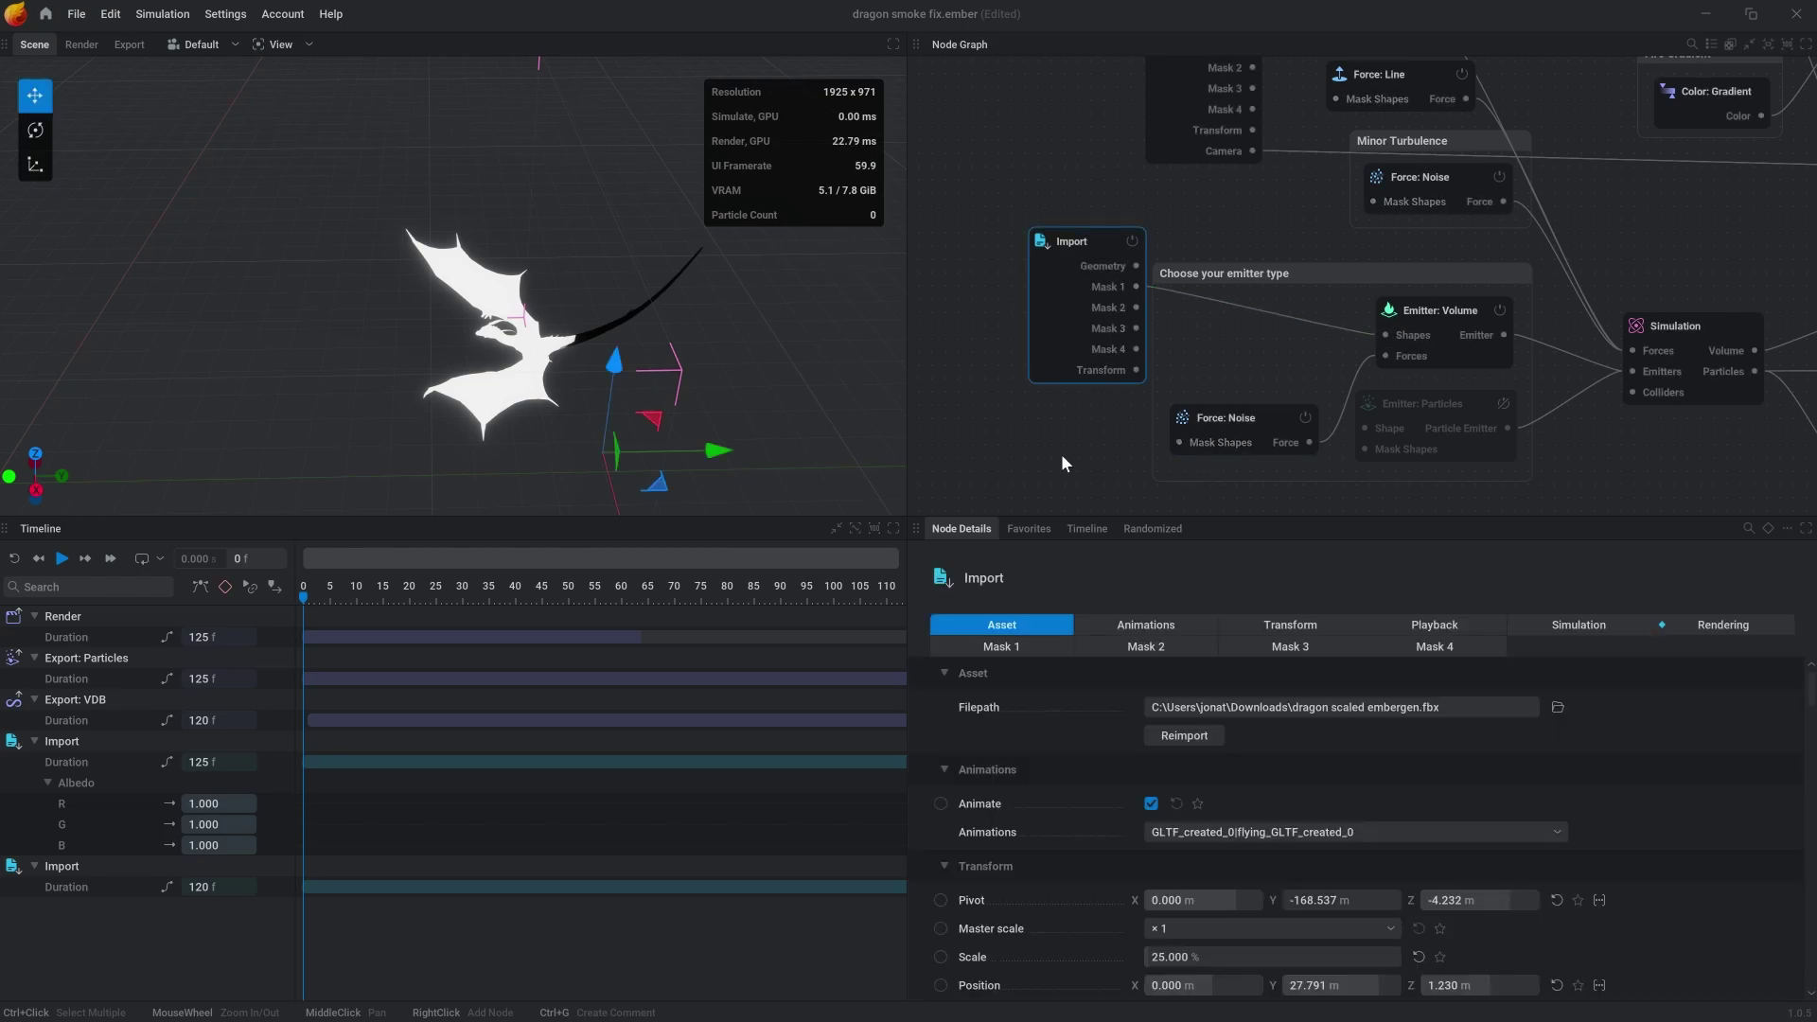
Tick Object_228 (skinned) in Mask 1's Meshes list, keeping the red vertex-colour mask at 0.463
{"action": "left_click", "coordinate": [1001, 646]}
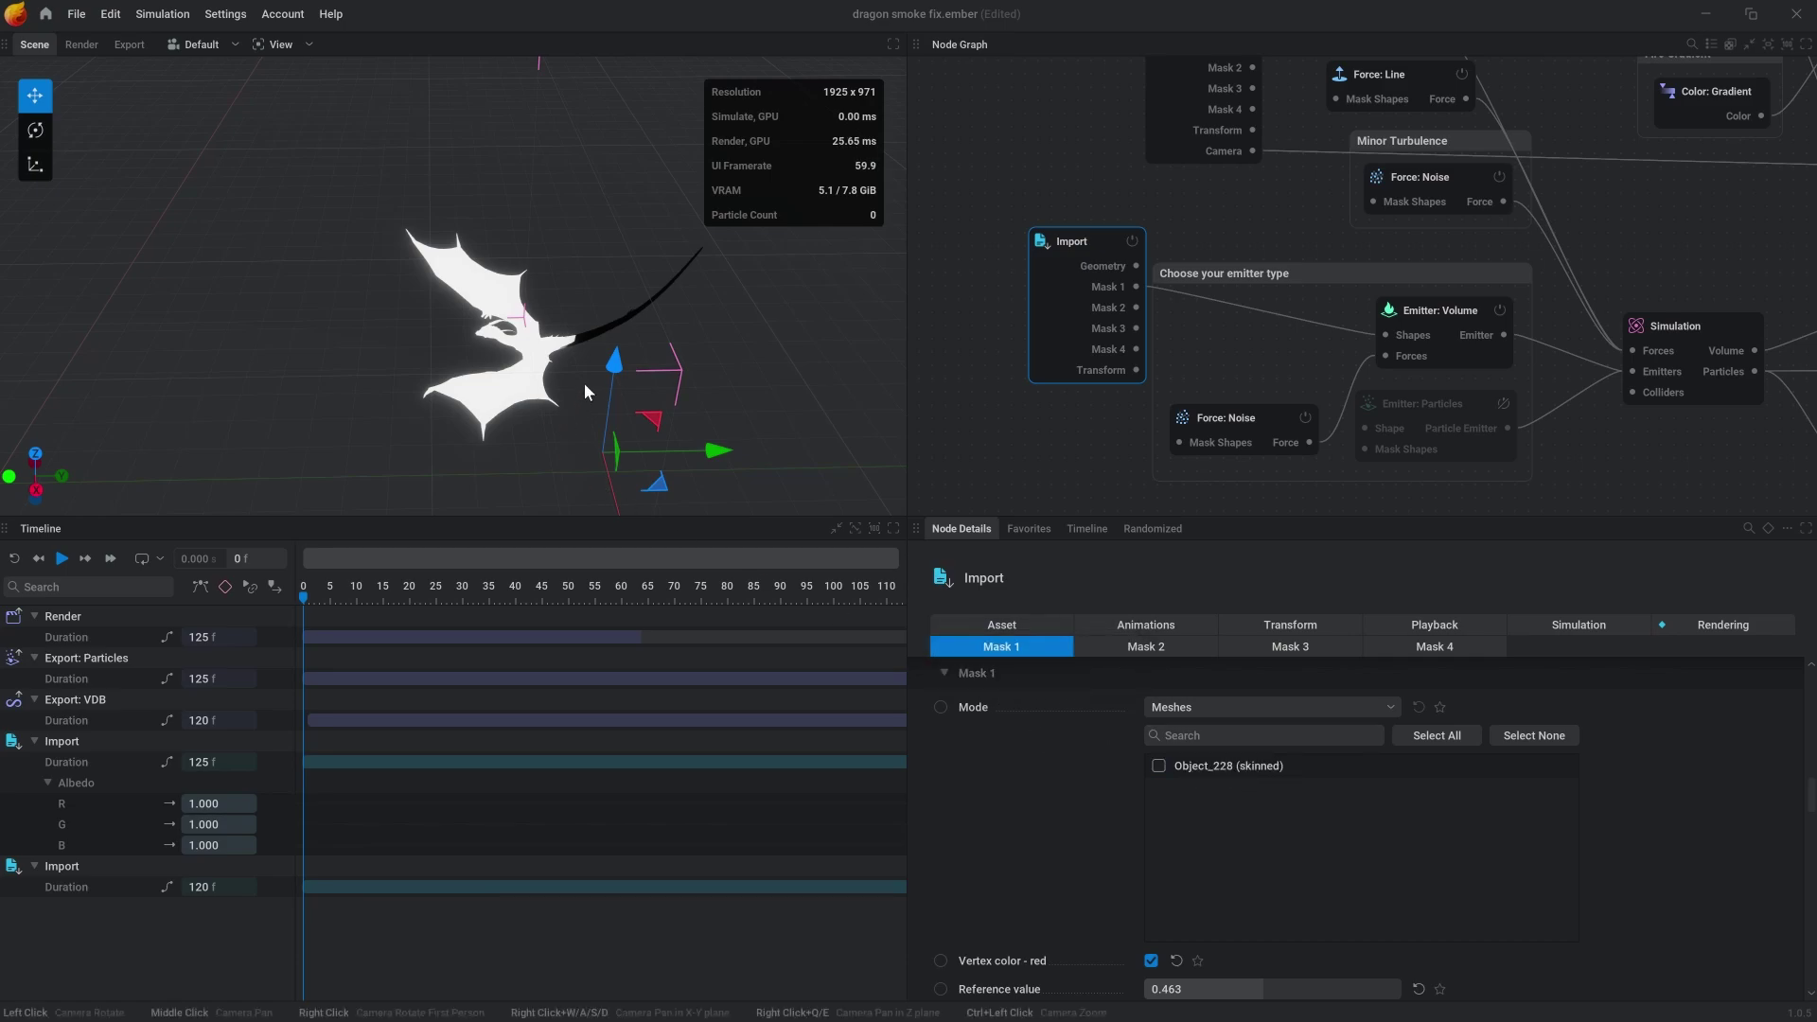
{"action": "key", "text": "space"}
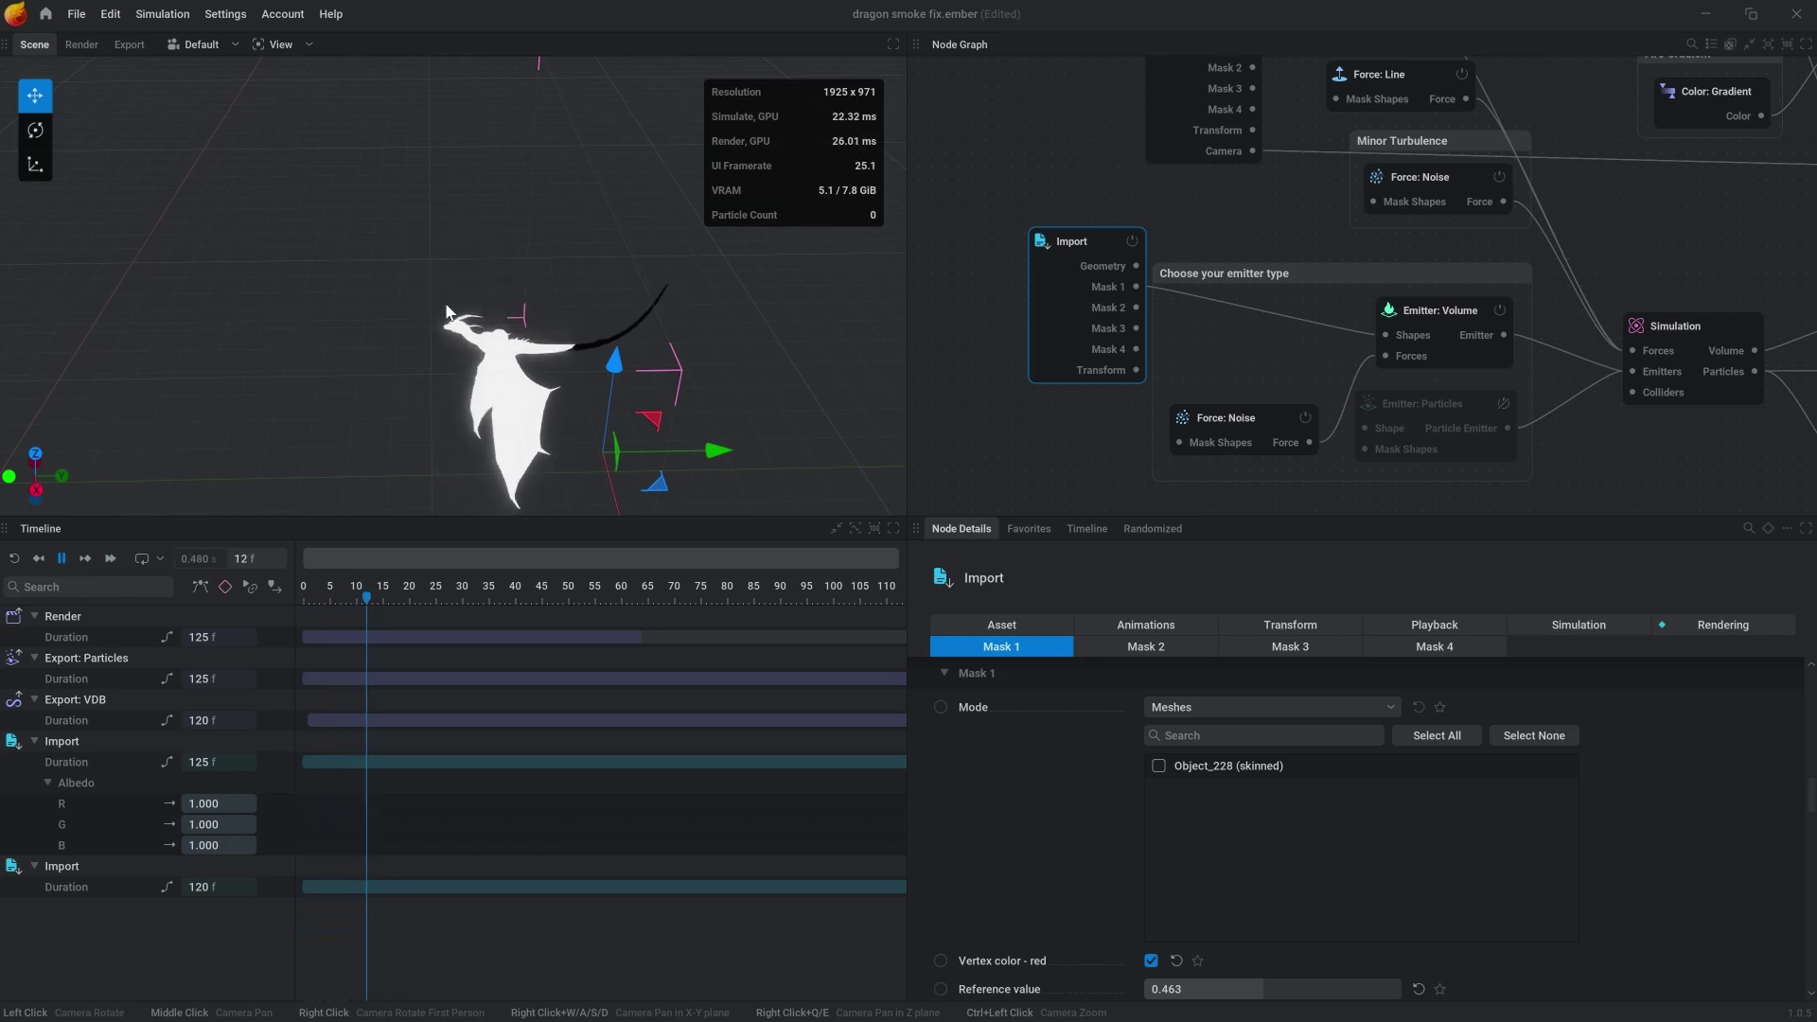
{"action": "key", "text": "space"}
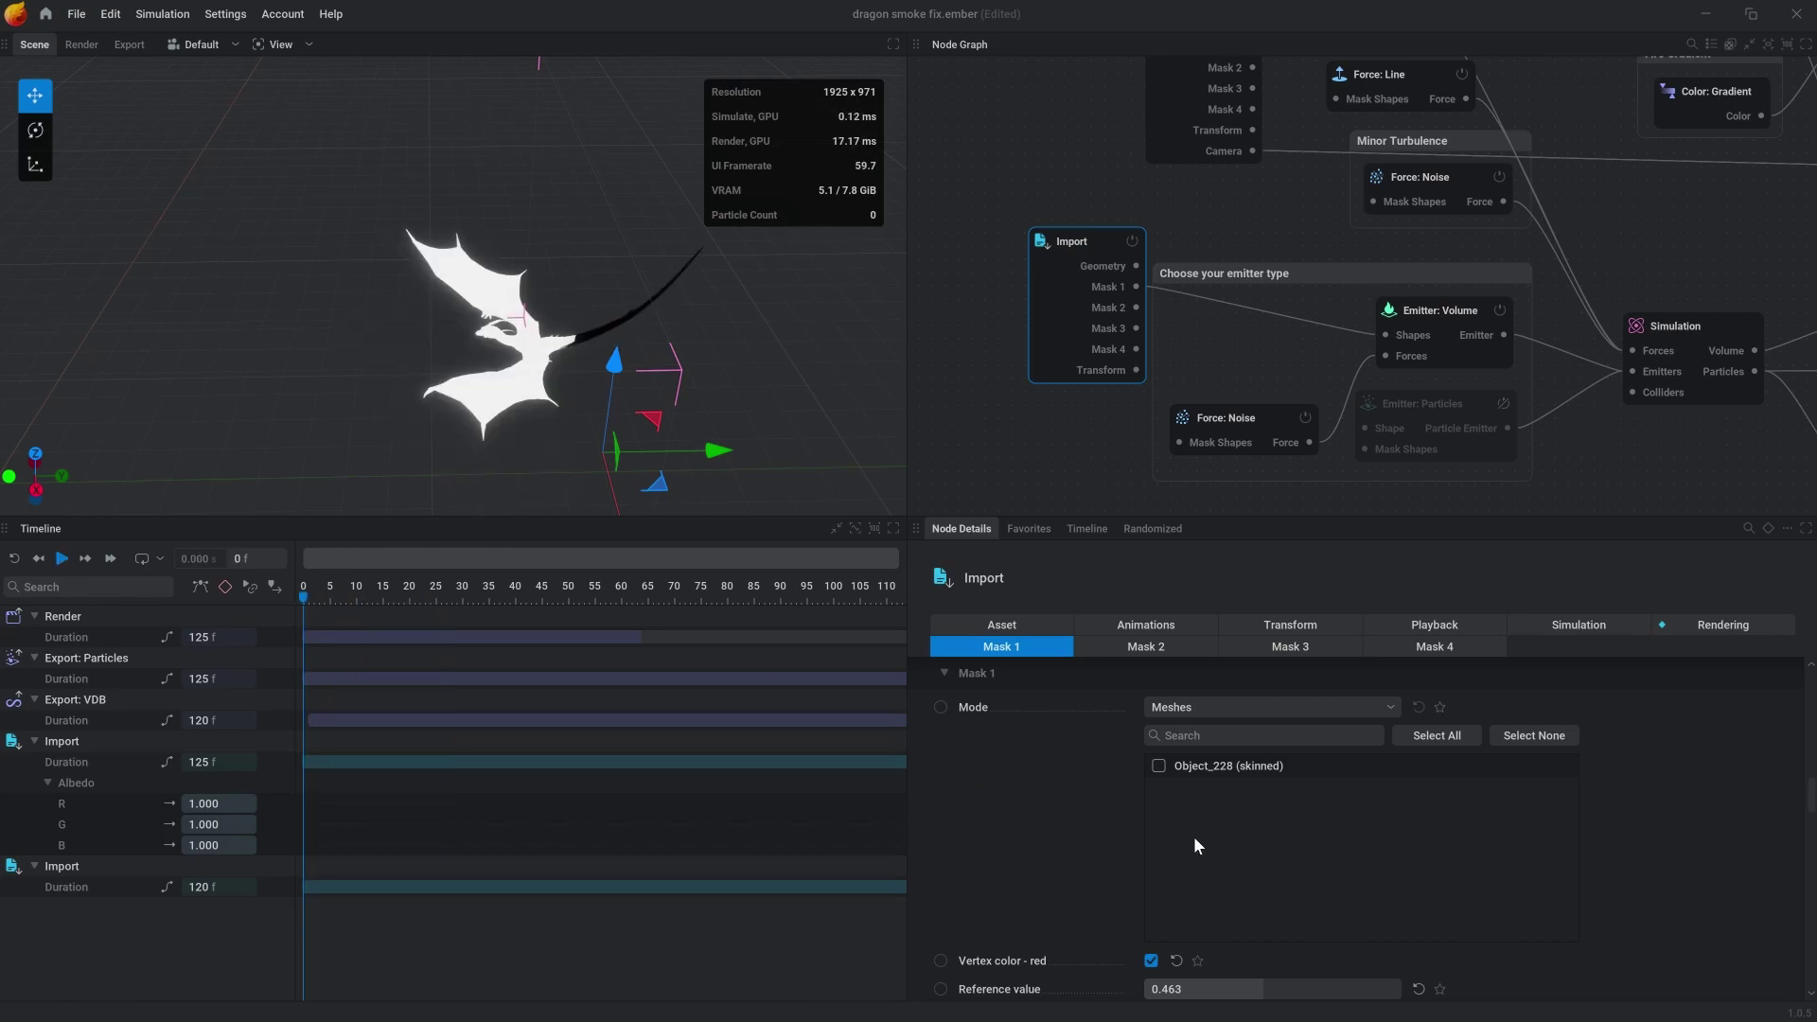
{"action": "left_click", "coordinate": [1225, 768]}
{"action": "scroll", "coordinate": [1198, 855], "scroll_direction": "down", "scroll_amount": 2}
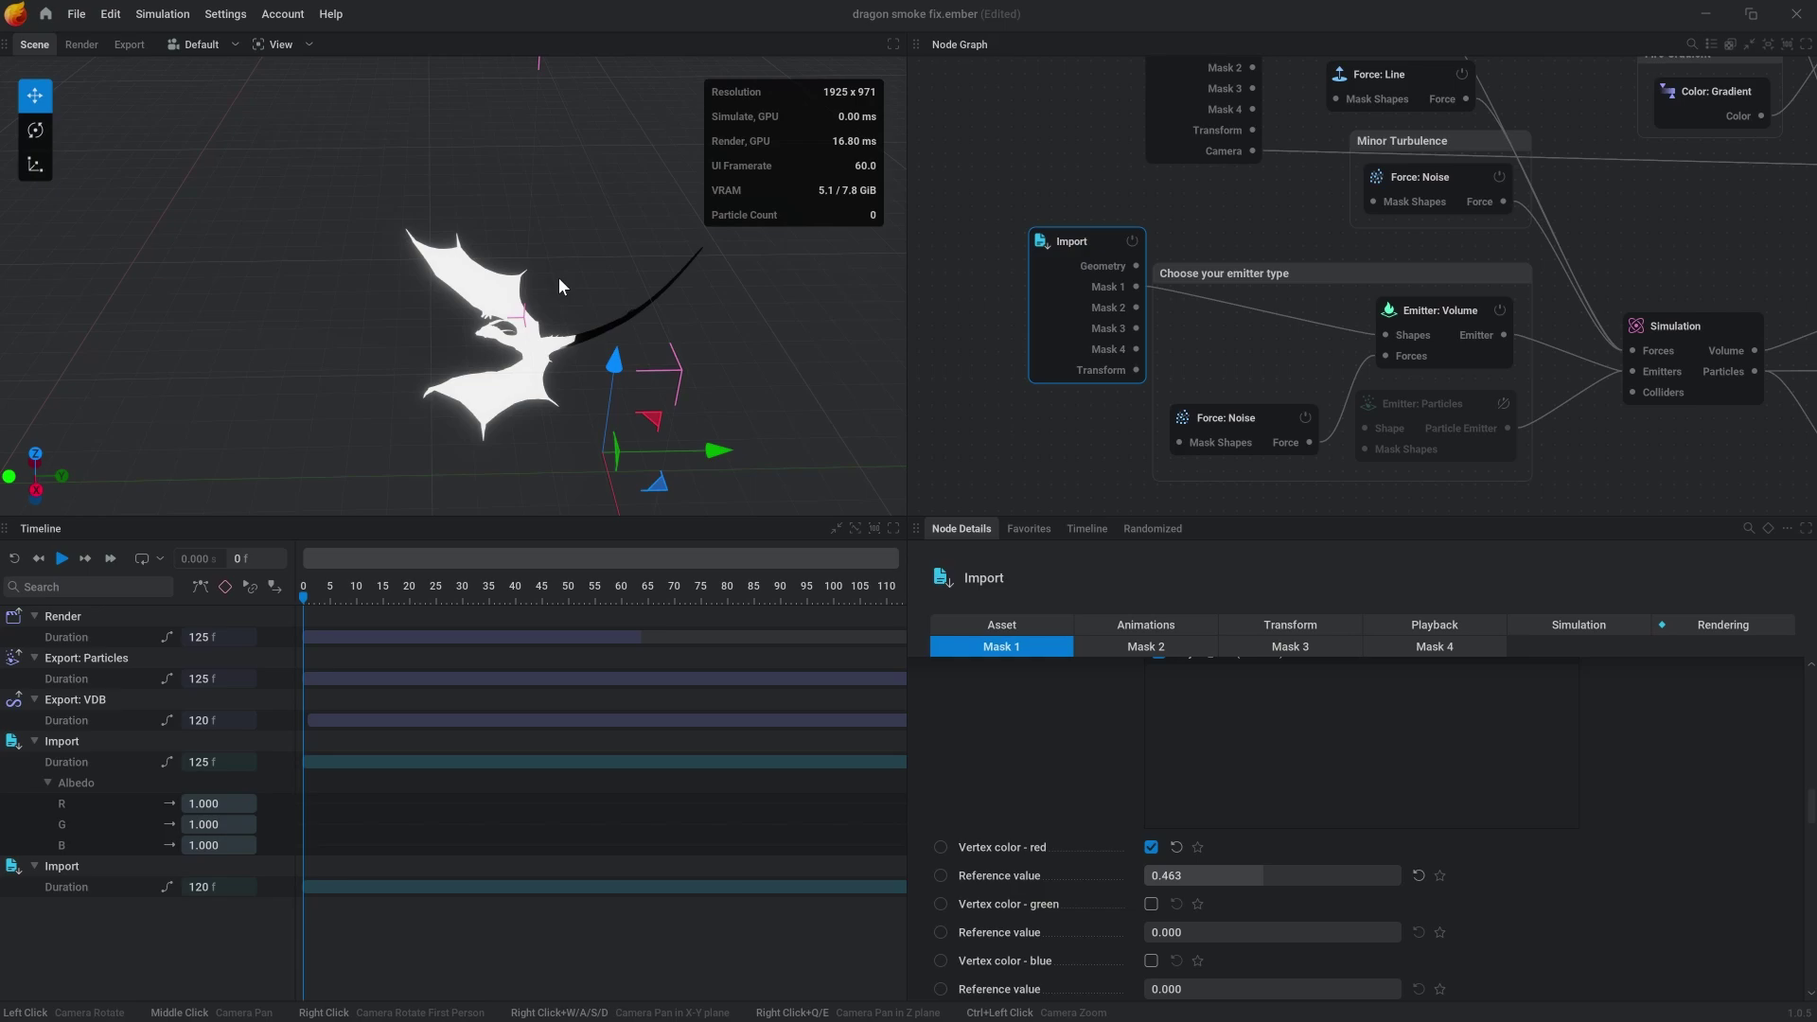
Play the simulation to frame 59, watching fire and smoke trail from the red wing edges
{"action": "key", "text": "space"}
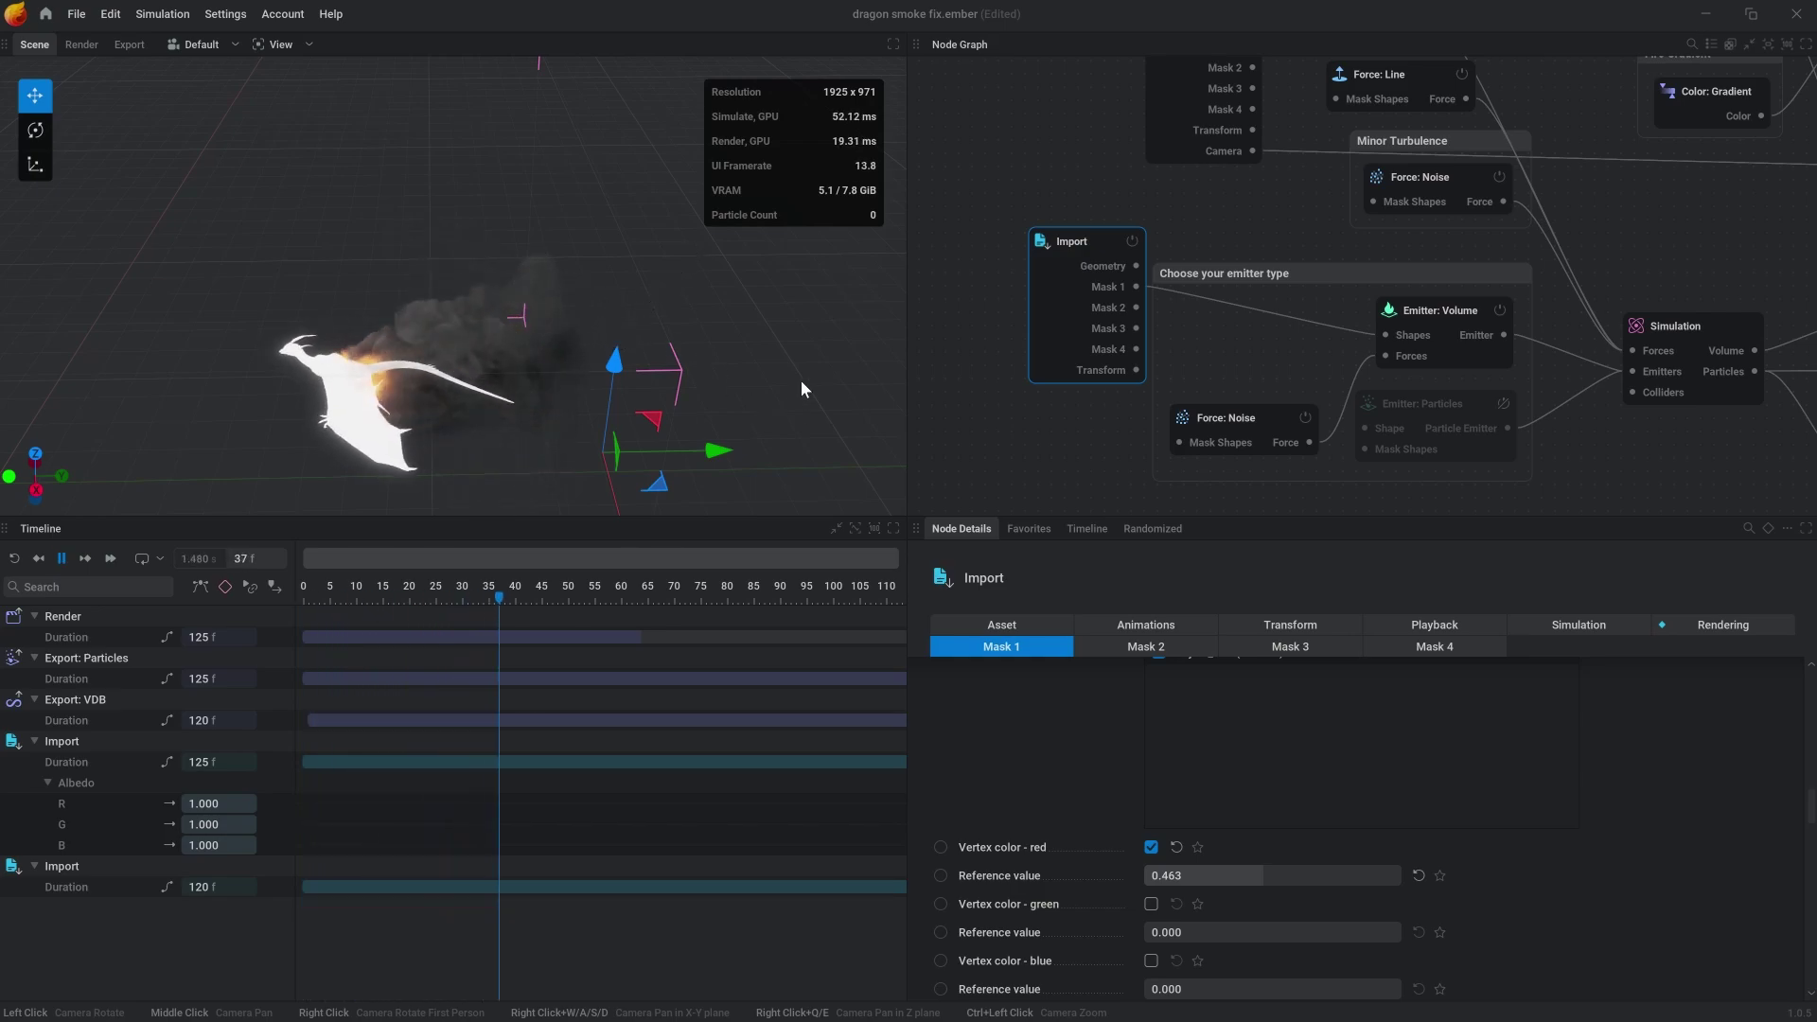
{"action": "key", "text": "space"}
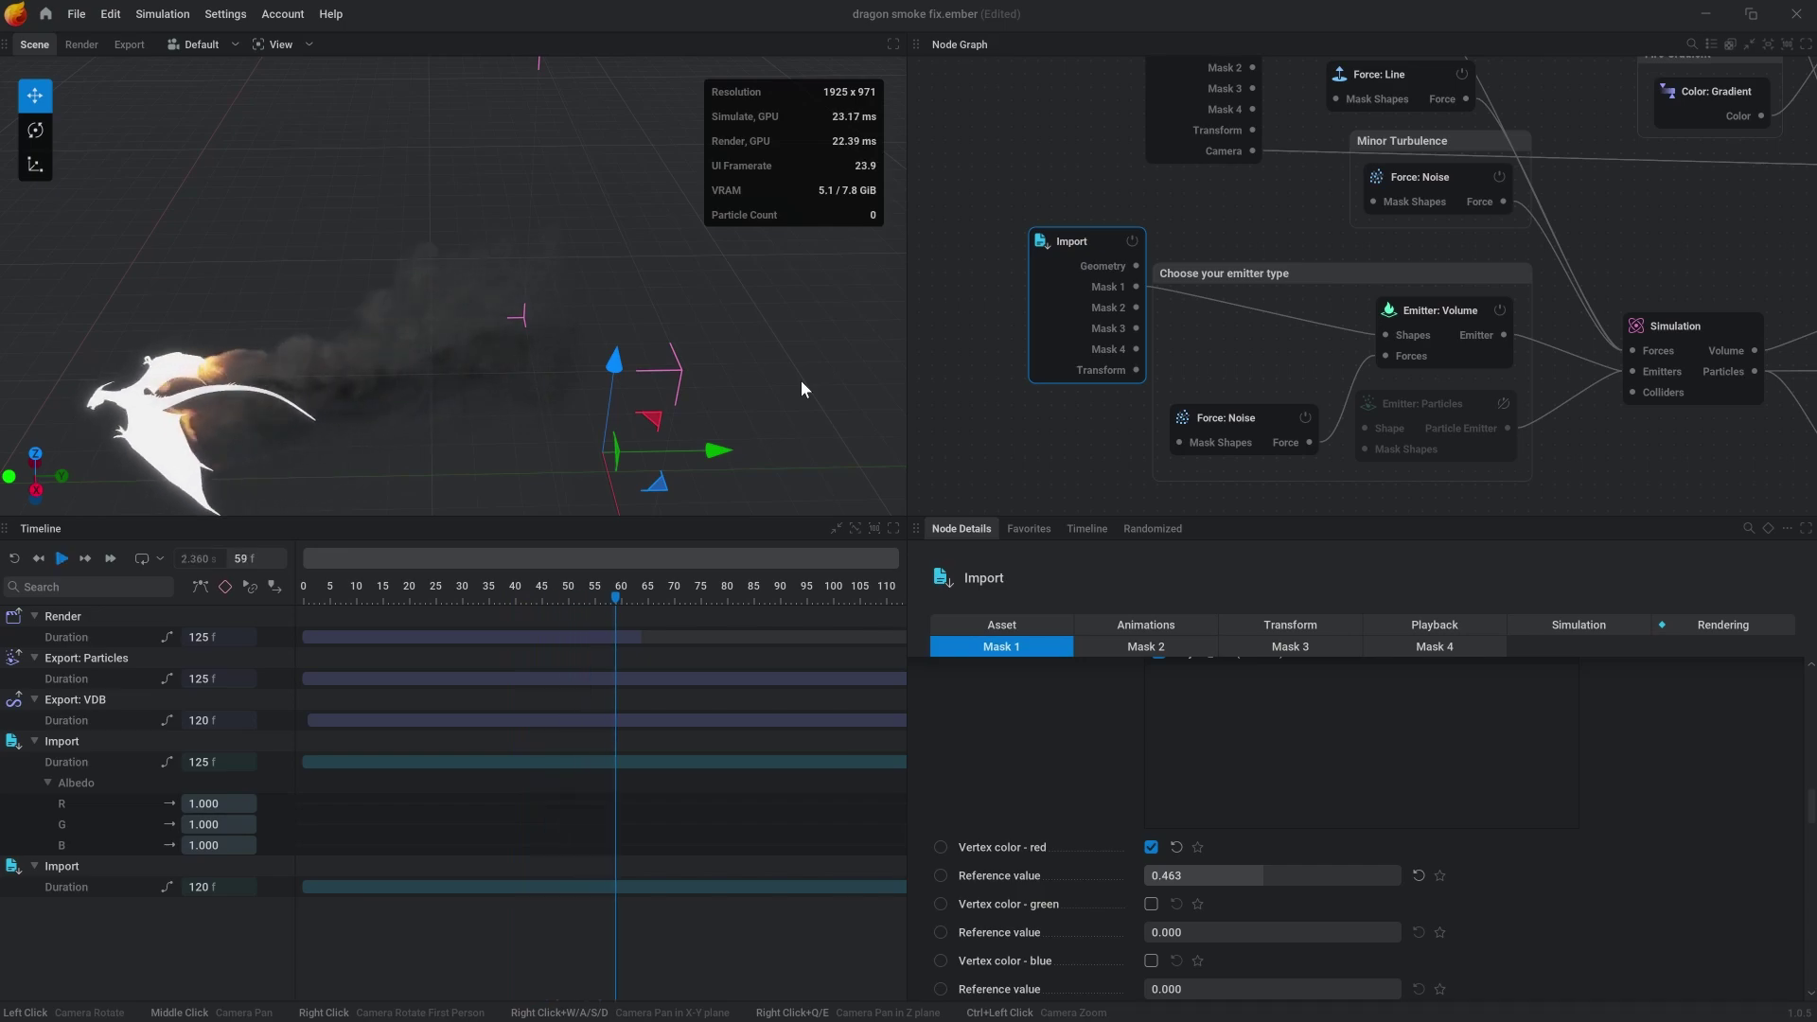